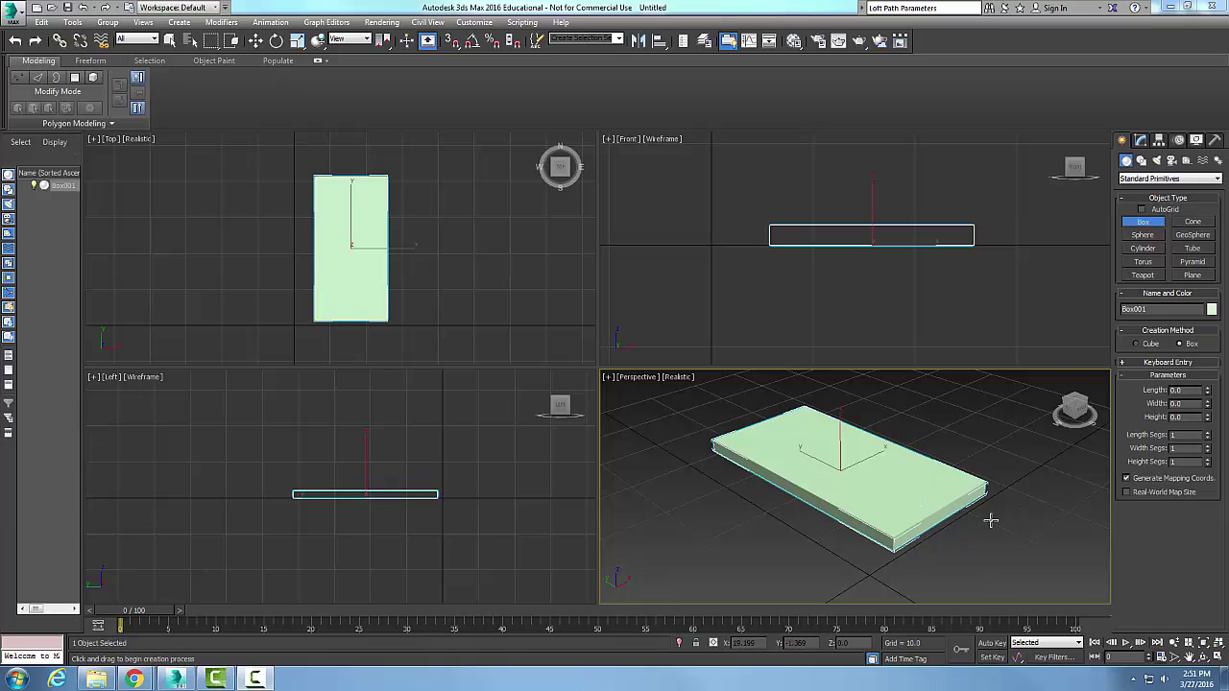
Convert the box to an editable mesh
{"action": "left_click", "coordinate": [1218, 657]}
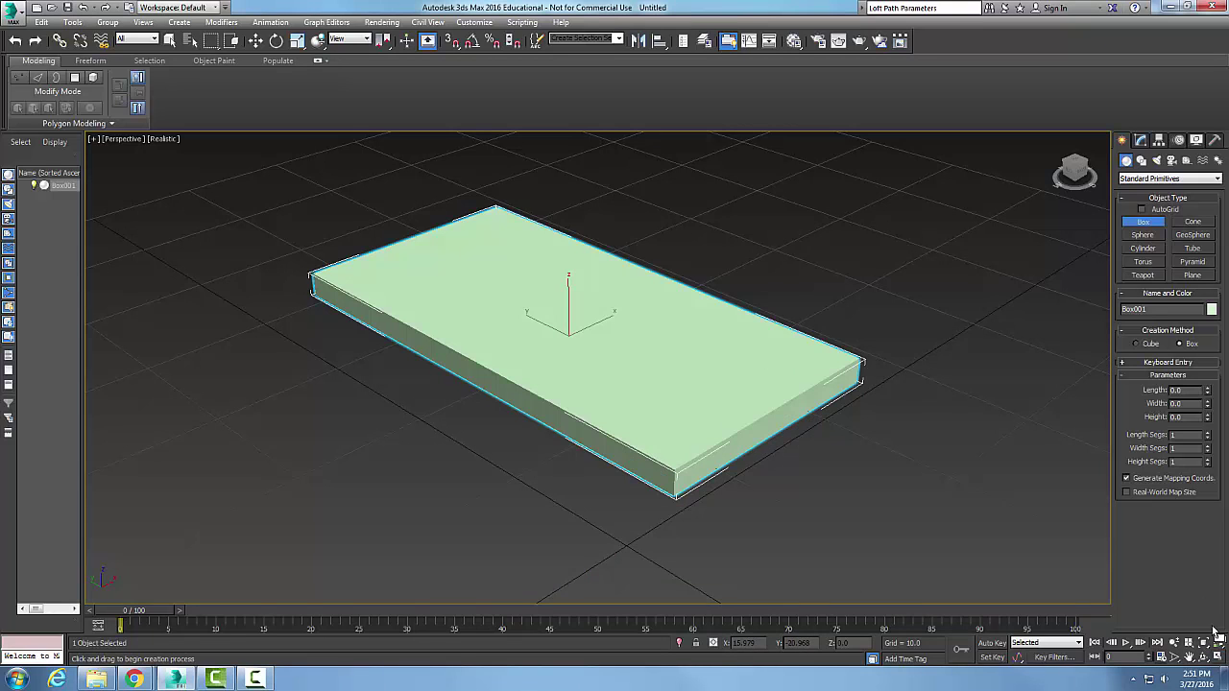
{"action": "right_click", "coordinate": [727, 440]}
{"action": "right_click", "coordinate": [727, 441]}
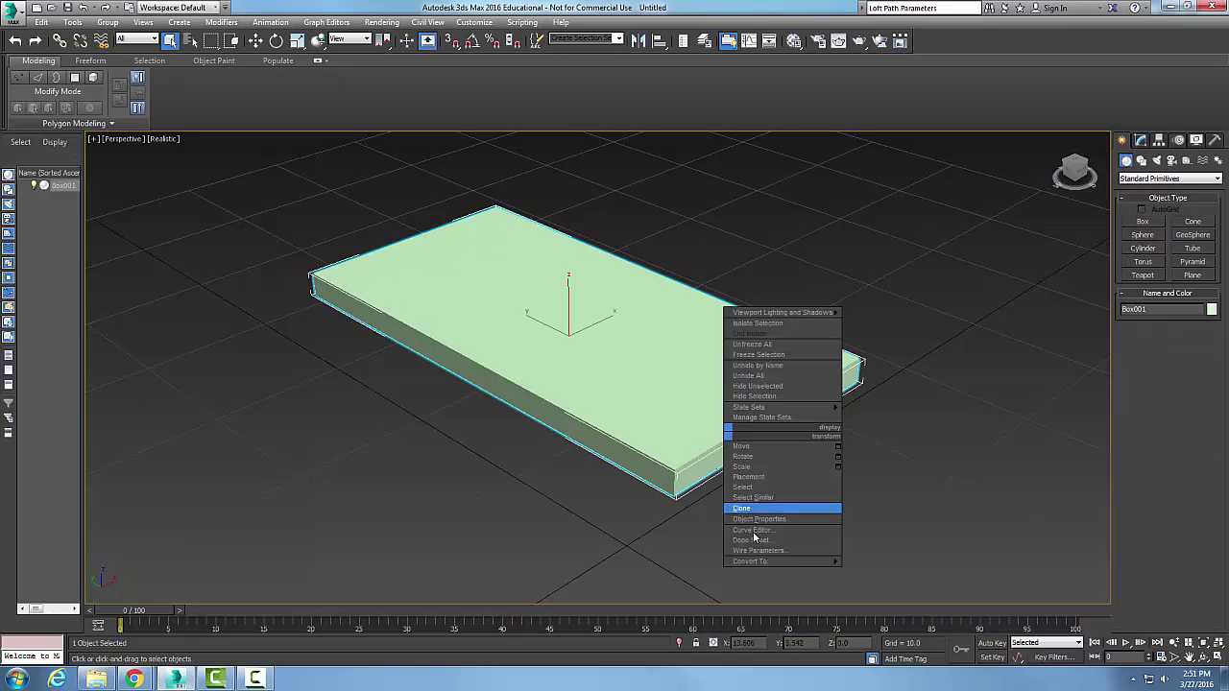
{"action": "mouse_move", "coordinate": [776, 563]}
{"action": "left_click", "coordinate": [874, 567]}
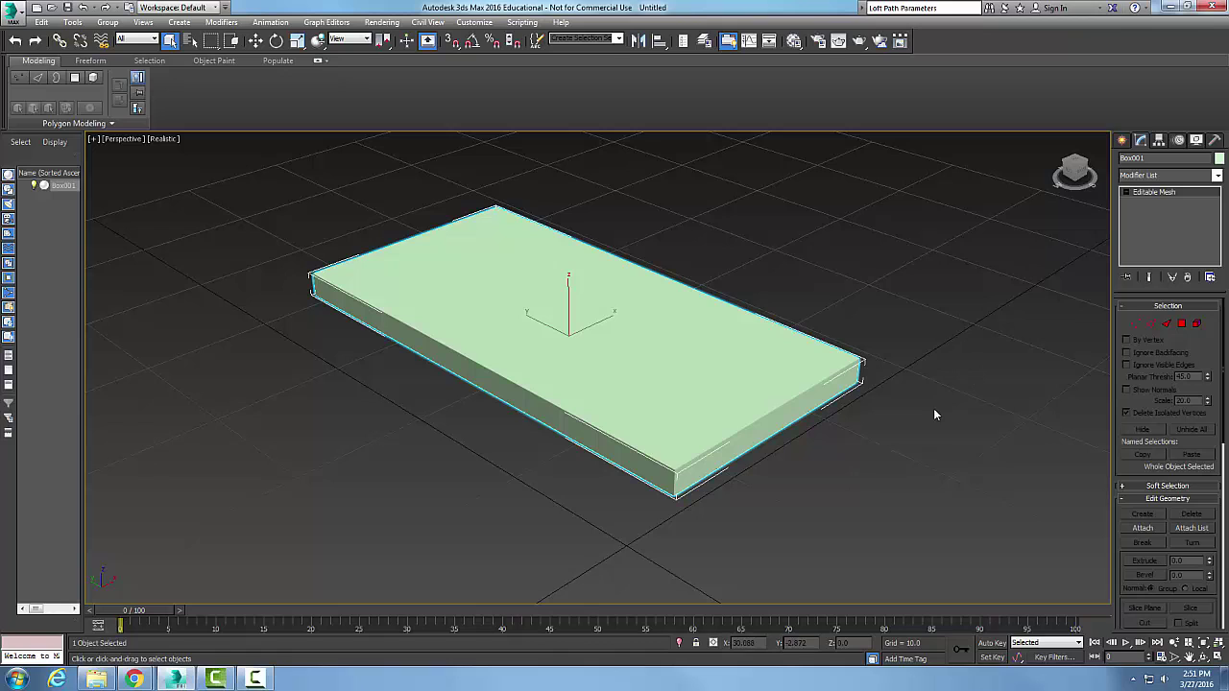
Create a KCC text spline in the Top view across the box and set its size to 10
{"action": "left_click", "coordinate": [1218, 657]}
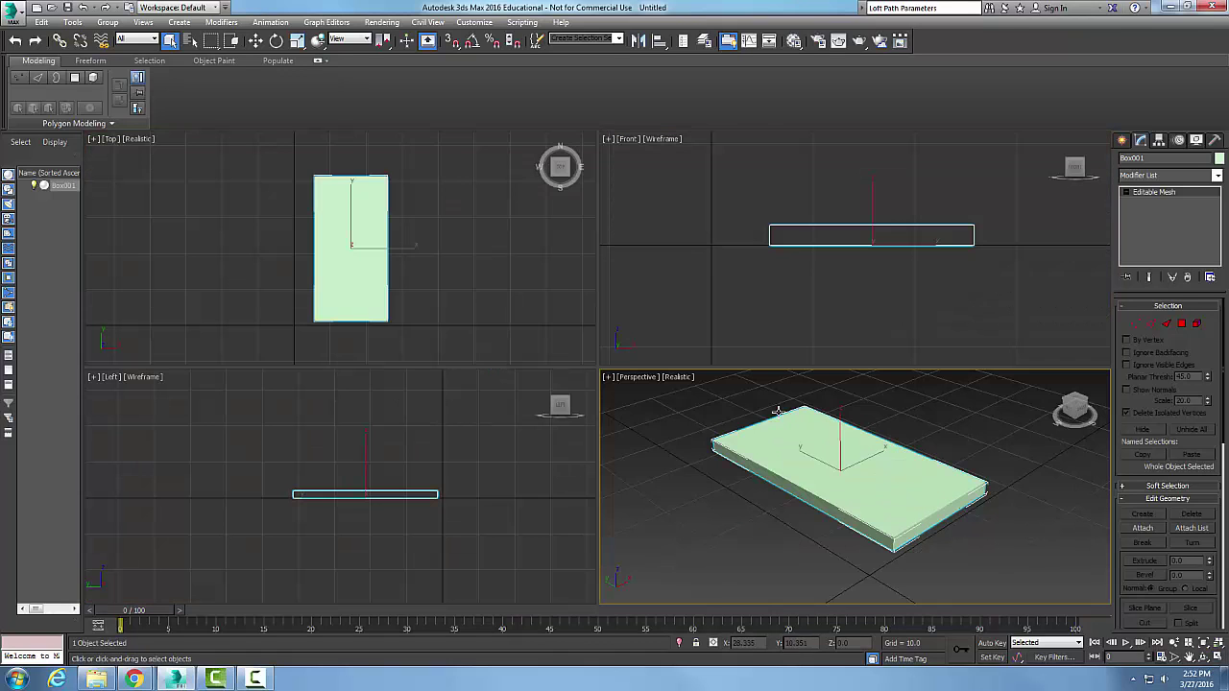
{"action": "left_click", "coordinate": [499, 292]}
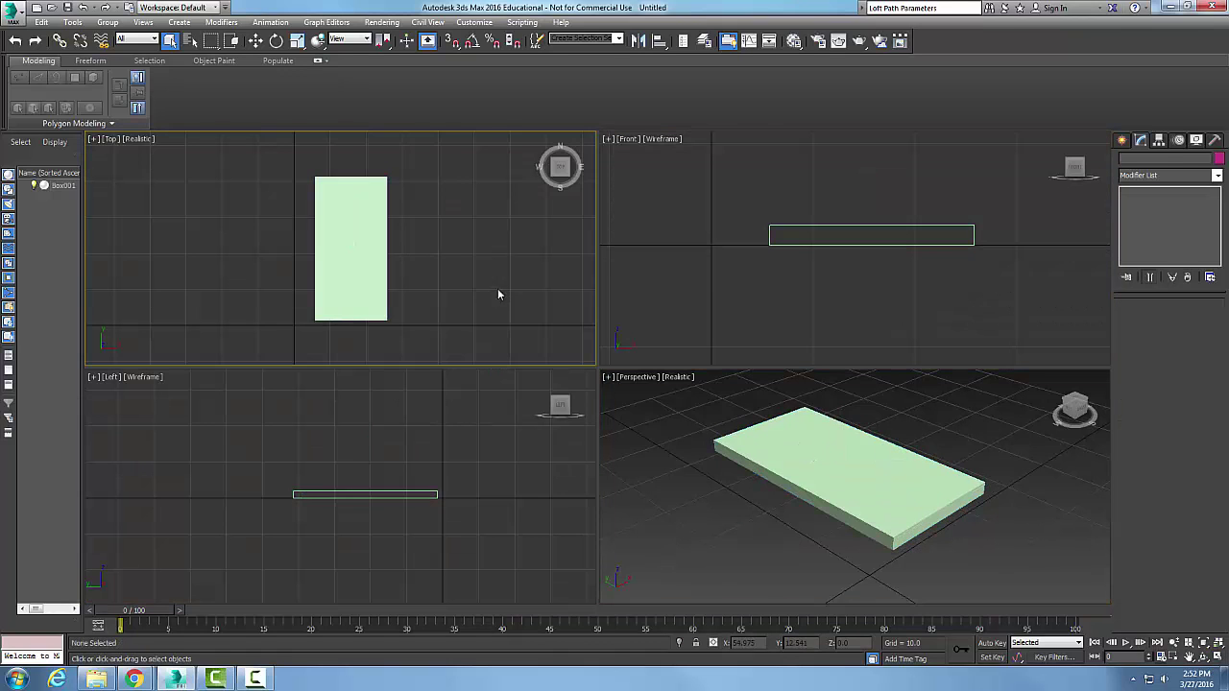
{"action": "left_click", "coordinate": [1217, 656]}
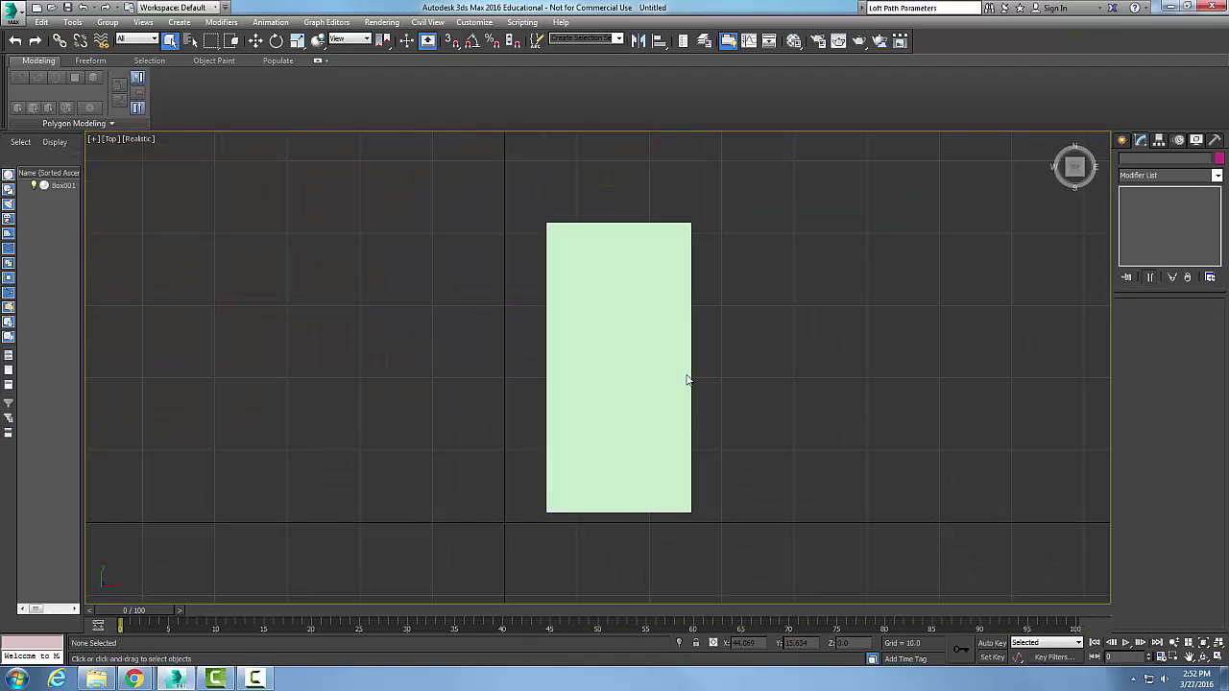
{"action": "left_click", "coordinate": [1121, 142]}
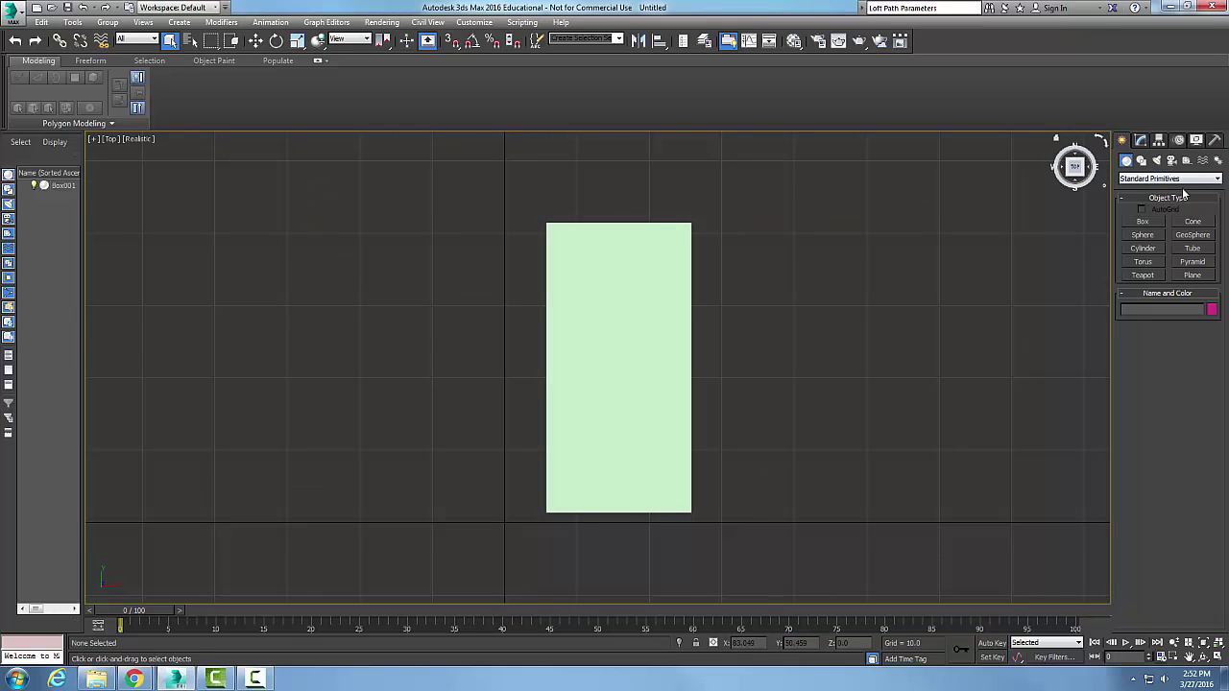
{"action": "left_click", "coordinate": [1141, 160]}
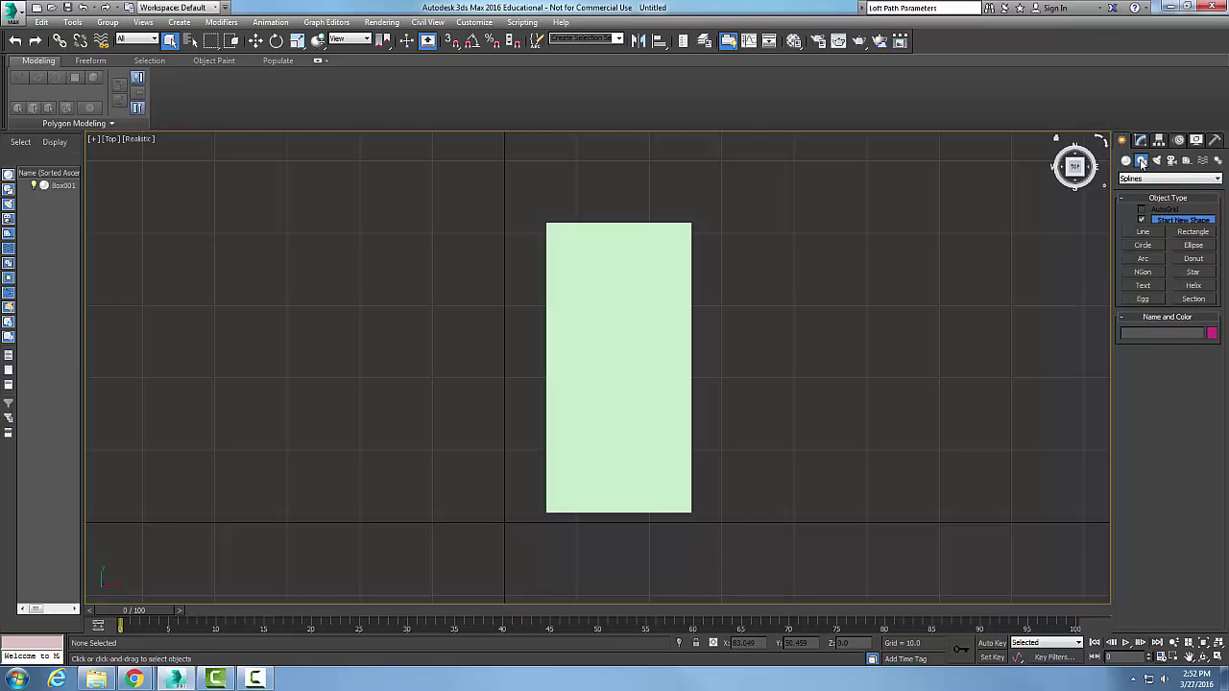
{"action": "left_click", "coordinate": [1143, 285]}
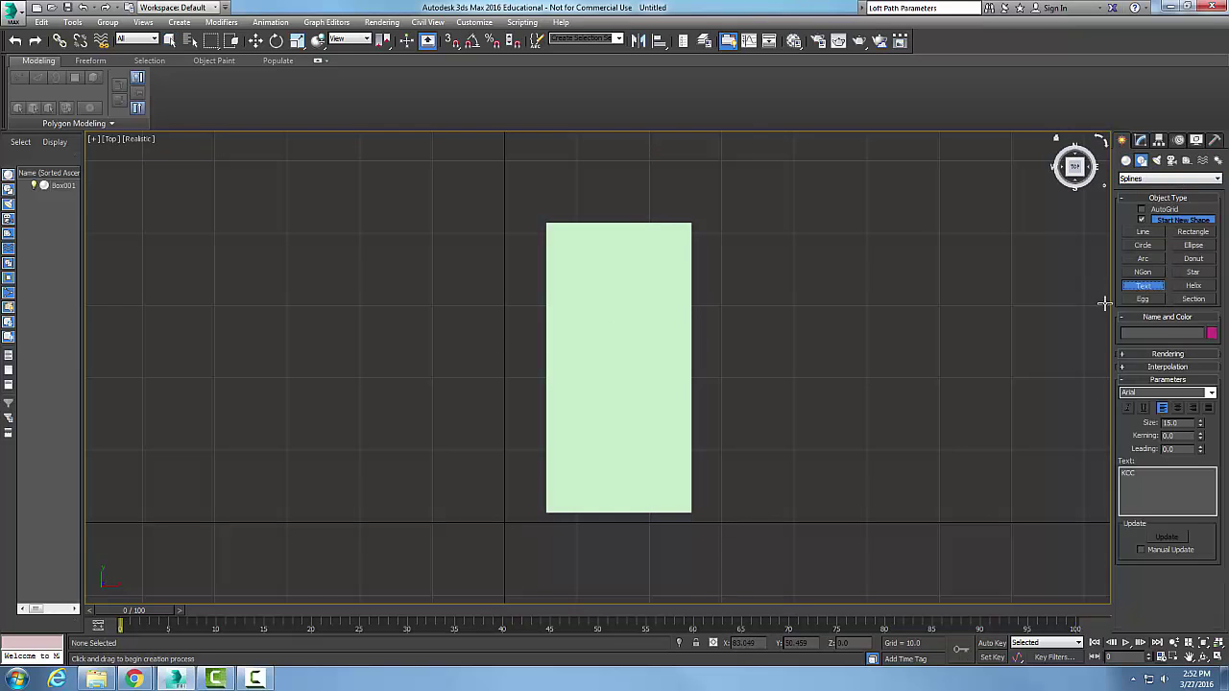
{"action": "left_click", "coordinate": [578, 400]}
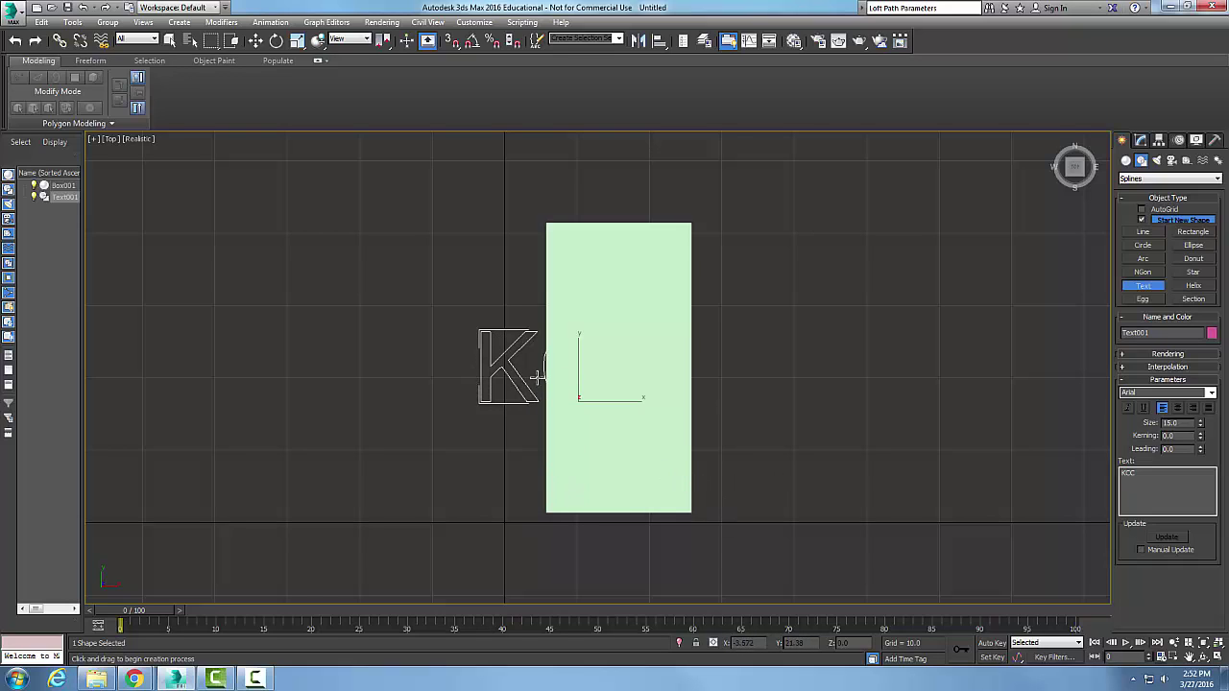
{"action": "left_click_drag", "start_coordinate": [1181, 423], "coordinate": [1129, 423]}
{"action": "type", "text": "10"}
{"action": "key", "text": "Return"}
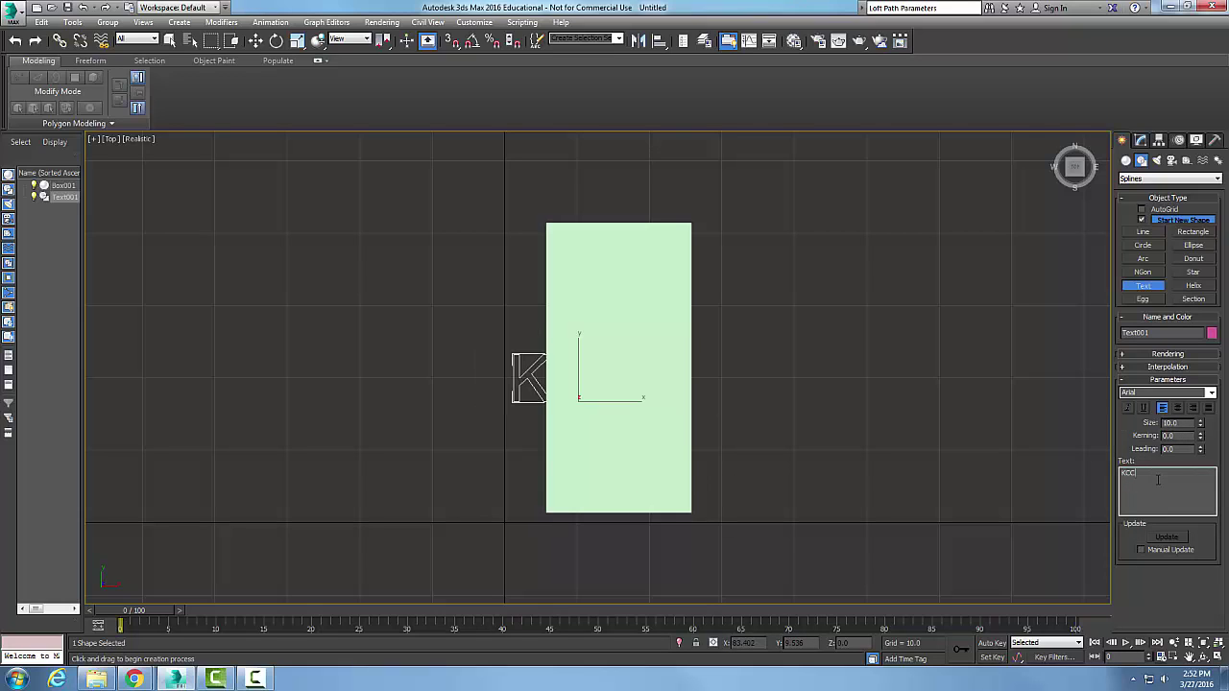
{"action": "left_click_drag", "start_coordinate": [545, 384], "coordinate": [622, 326]}
{"action": "left_click", "coordinate": [852, 447]}
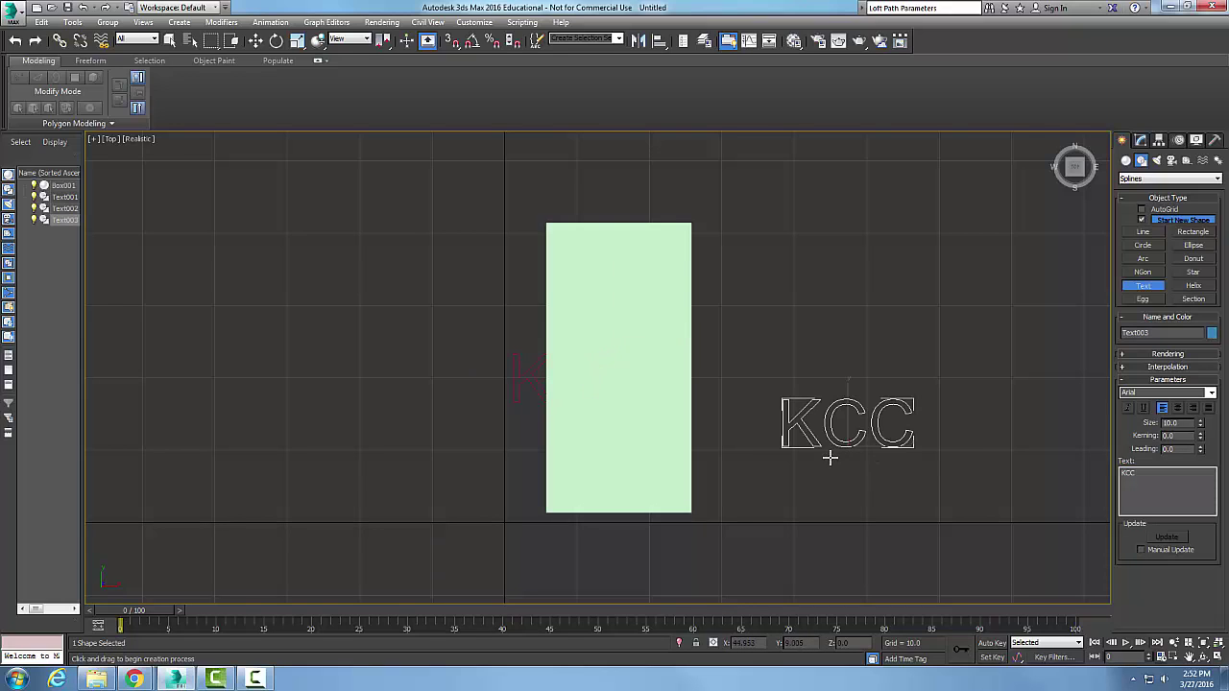
{"action": "right_click", "coordinate": [829, 458]}
{"action": "left_click", "coordinate": [832, 474]}
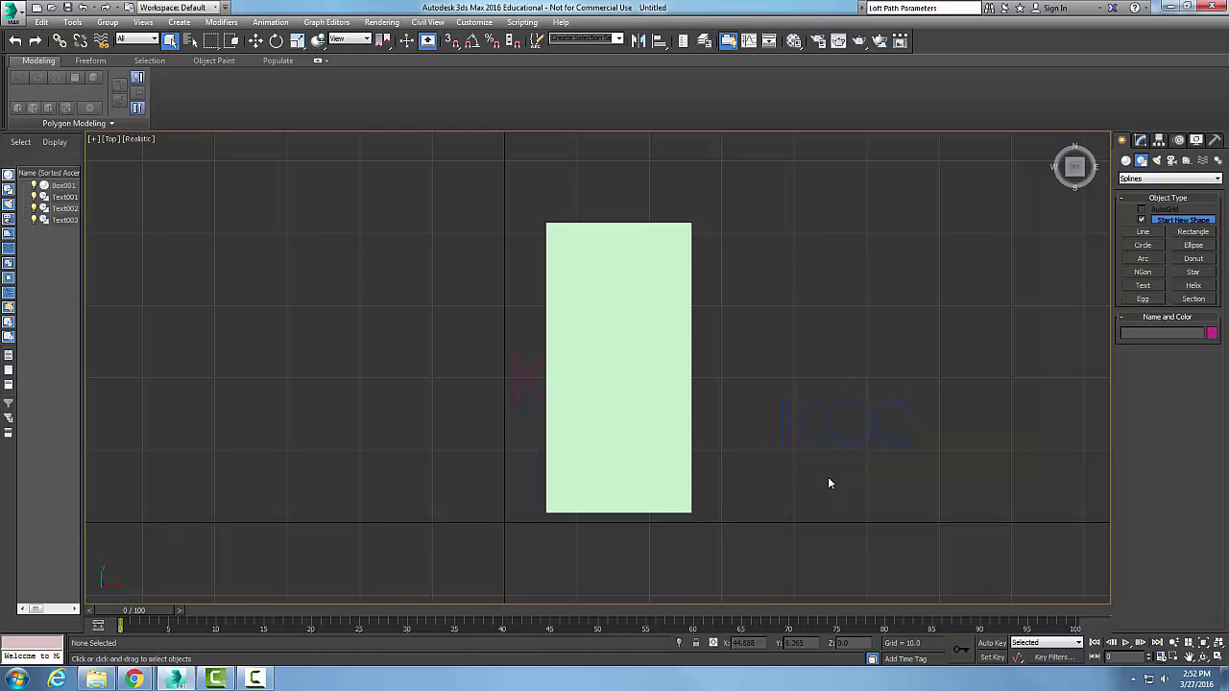
Delete the two extra KCC texts, Text003 and Text002, keeping only the first text
{"action": "left_click", "coordinate": [61, 220]}
{"action": "right_click", "coordinate": [57, 221]}
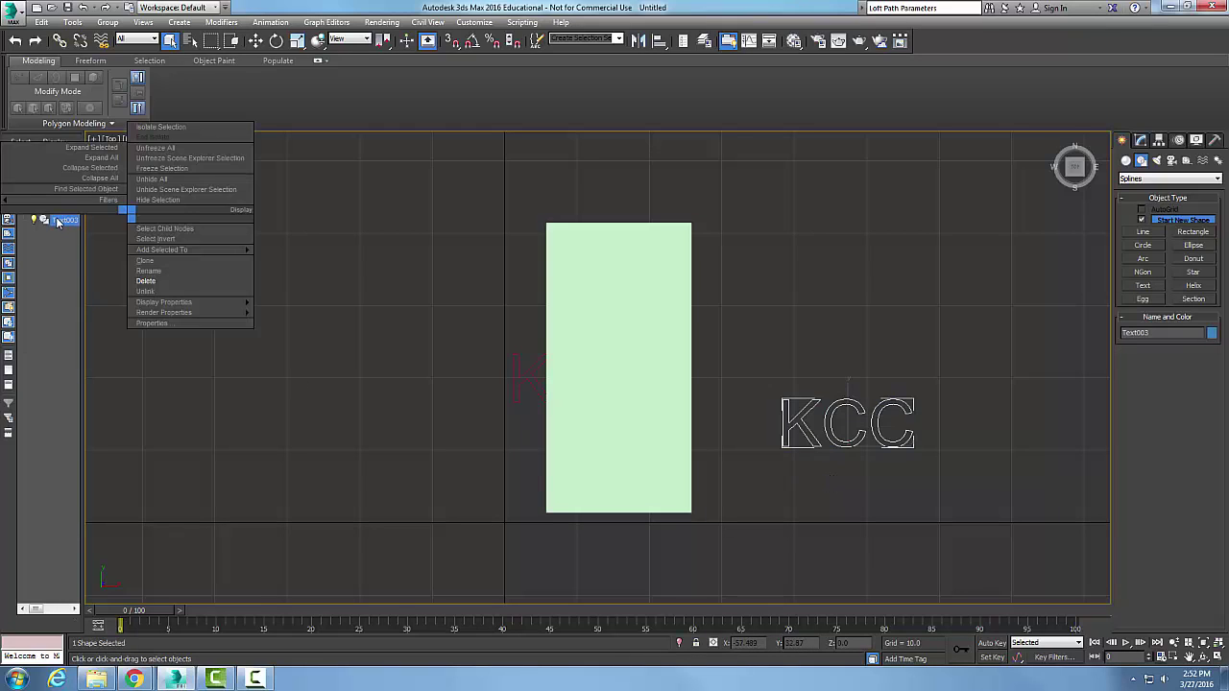
{"action": "left_click", "coordinate": [146, 281]}
{"action": "left_click", "coordinate": [59, 210]}
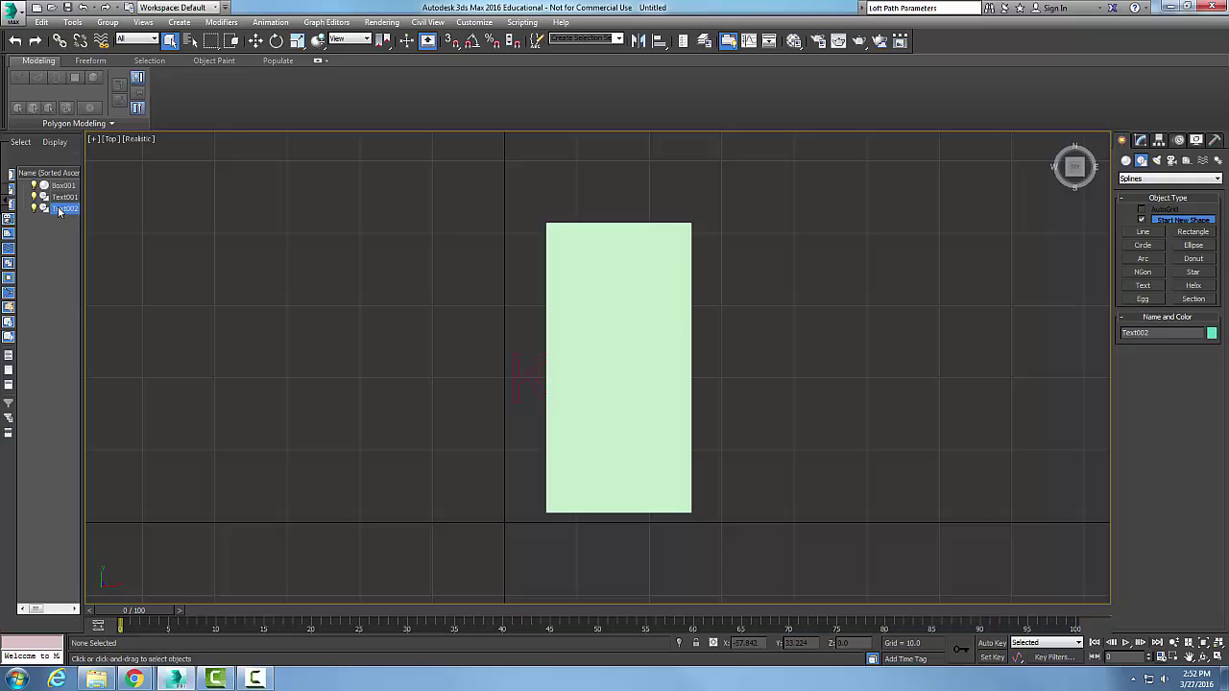
{"action": "right_click", "coordinate": [60, 209]}
{"action": "left_click", "coordinate": [165, 274]}
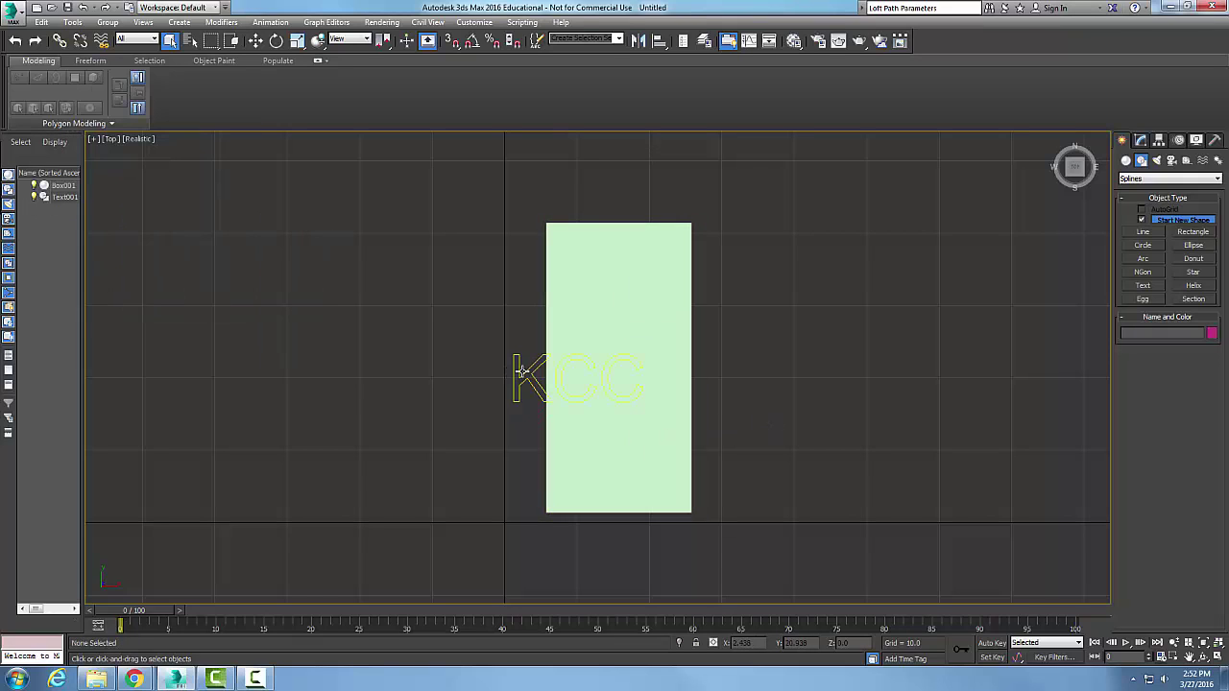
Move the KCC text about 5.8 units along X so it sits centered across the box's width
{"action": "left_click", "coordinate": [255, 40]}
{"action": "left_click", "coordinate": [537, 381]}
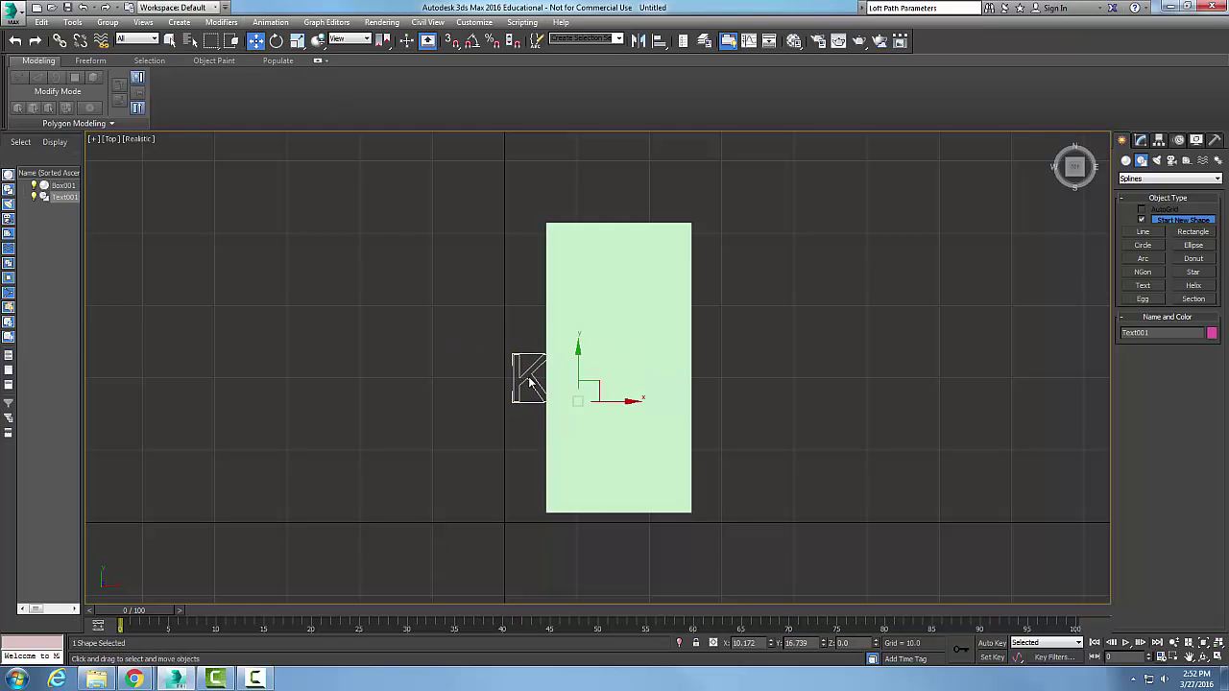
{"action": "left_click_drag", "start_coordinate": [606, 404], "coordinate": [649, 405]}
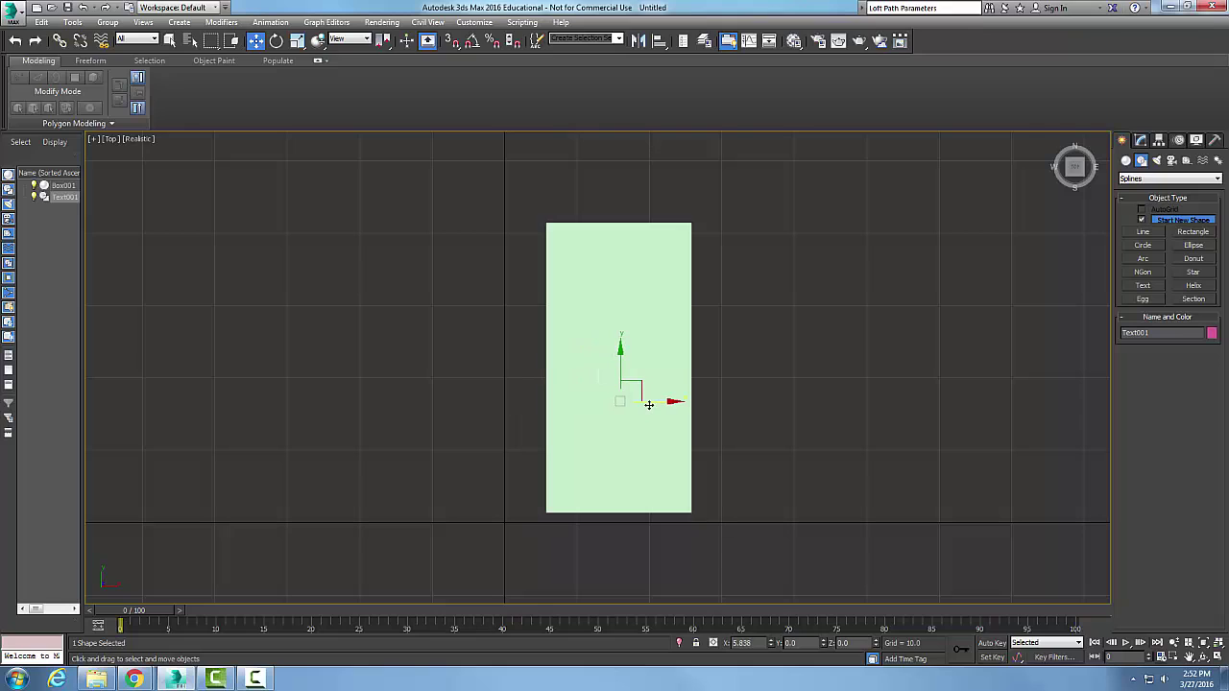
{"action": "left_click", "coordinate": [727, 379]}
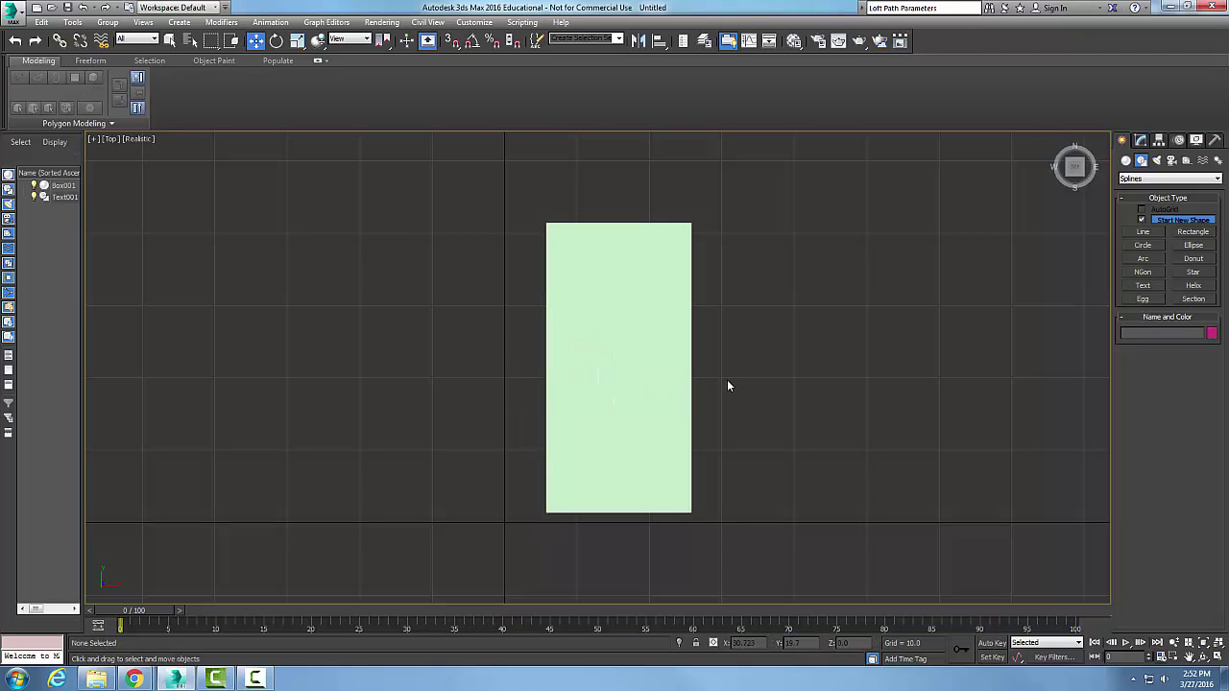
Select the box and the KCC text together and shift both toward positive X and Y with Select and Place
{"action": "left_click", "coordinate": [318, 41]}
{"action": "left_click_drag", "start_coordinate": [506, 287], "coordinate": [773, 450]}
{"action": "left_click_drag", "start_coordinate": [621, 384], "coordinate": [737, 341]}
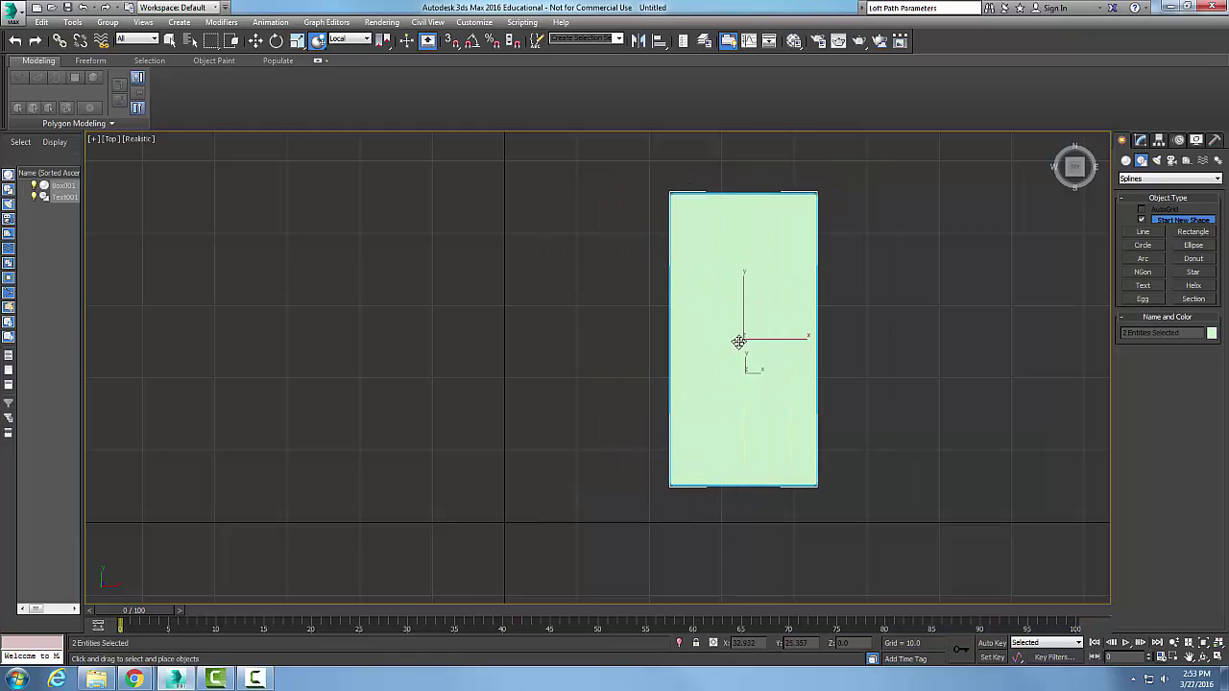
{"action": "left_click", "coordinate": [870, 429]}
Move only the box about 24 units in the negative X direction, clear of the KCC text
{"action": "left_click", "coordinate": [768, 436]}
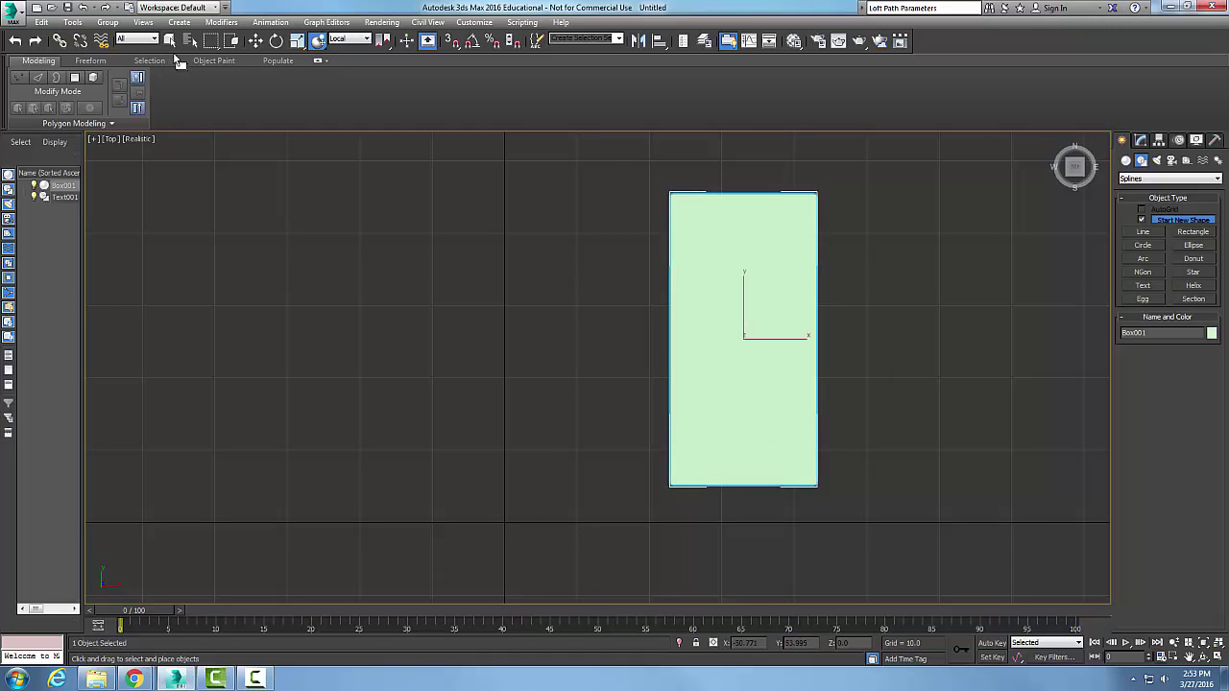
{"action": "left_click", "coordinate": [255, 41]}
{"action": "left_click_drag", "start_coordinate": [684, 393], "coordinate": [510, 397]}
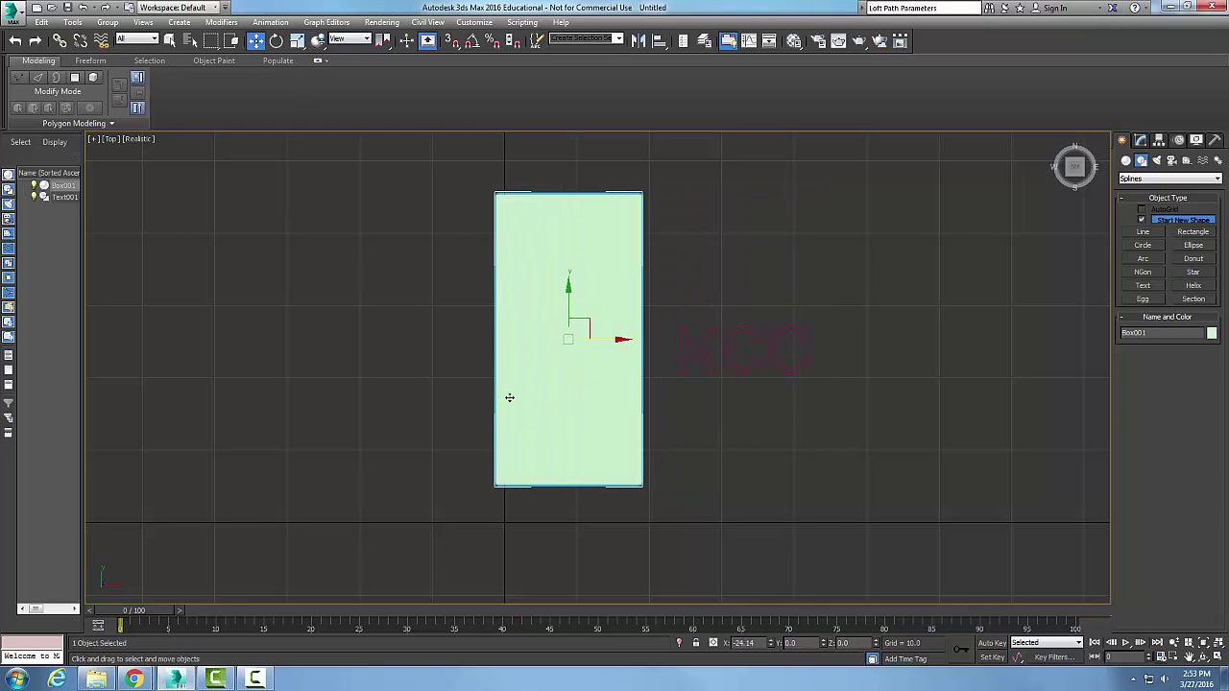
{"action": "left_click", "coordinate": [689, 441]}
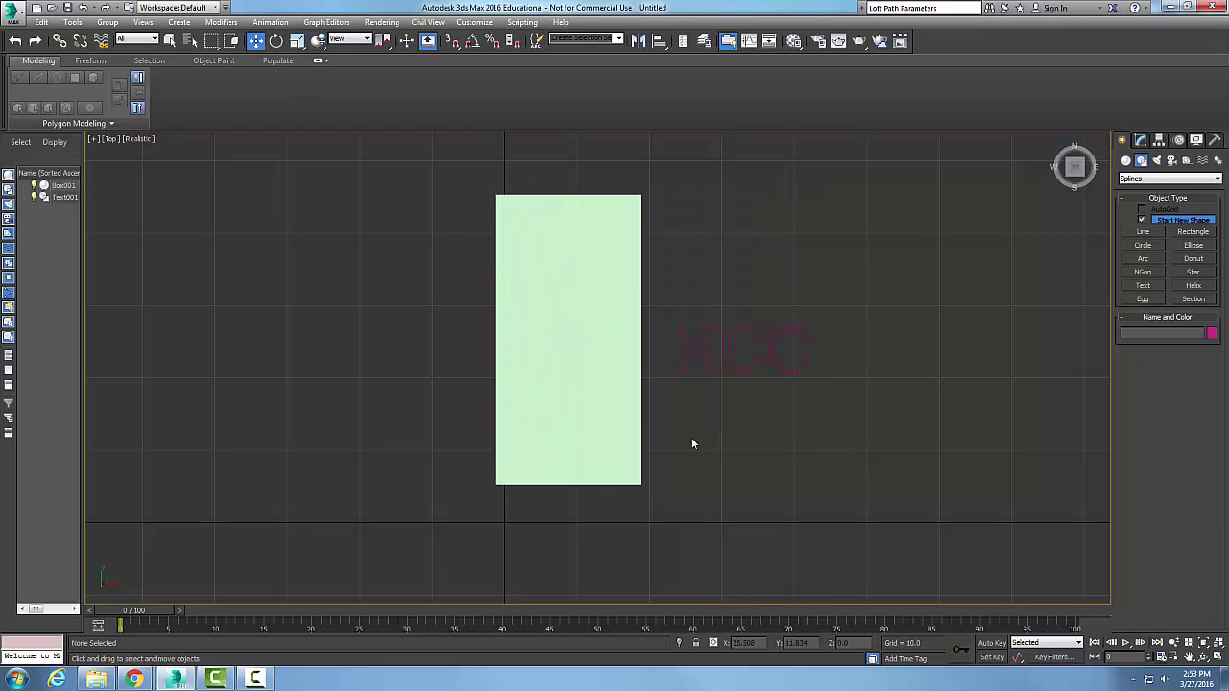
Place the KCC text onto the box's top face with Select and Place, centered near the middle
{"action": "left_click", "coordinate": [298, 40]}
{"action": "left_click", "coordinate": [317, 40]}
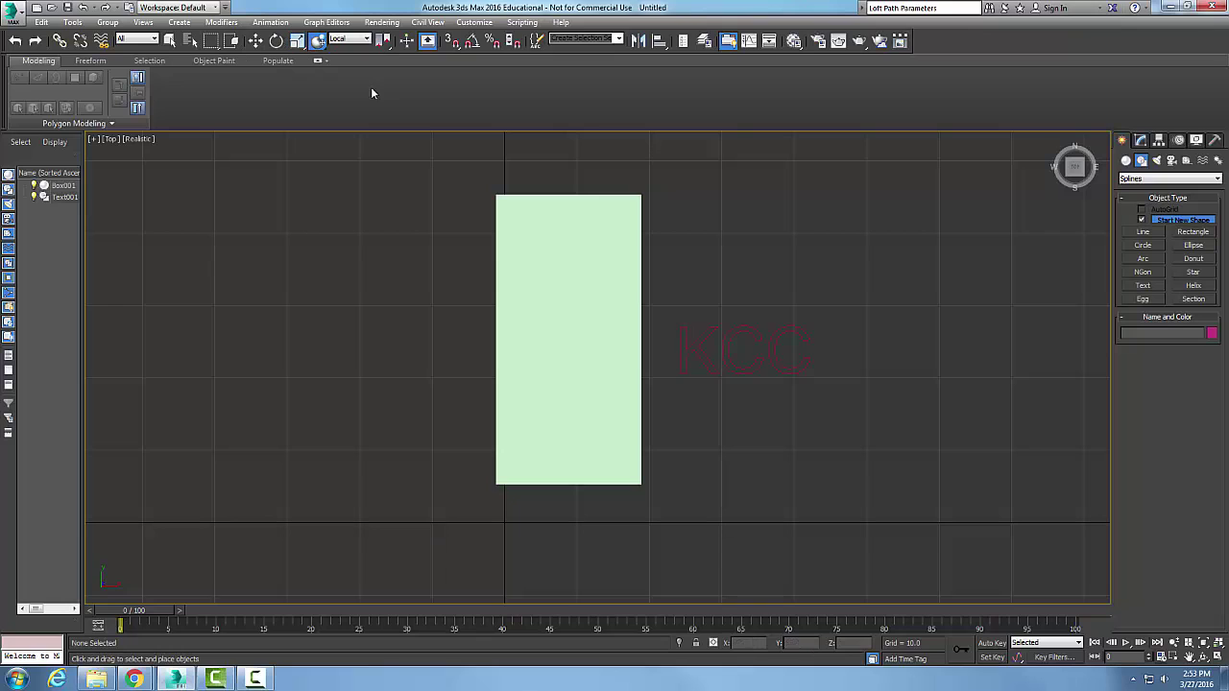
{"action": "left_click_drag", "start_coordinate": [707, 355], "coordinate": [570, 355]}
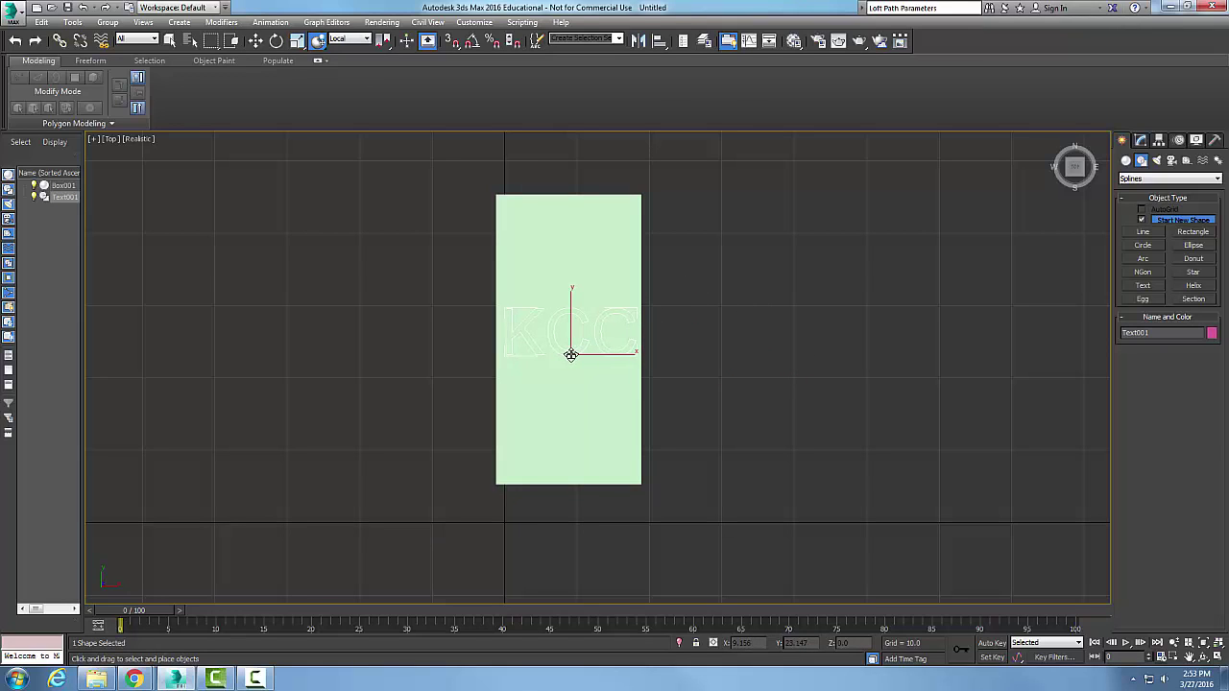
{"action": "left_click", "coordinate": [574, 404]}
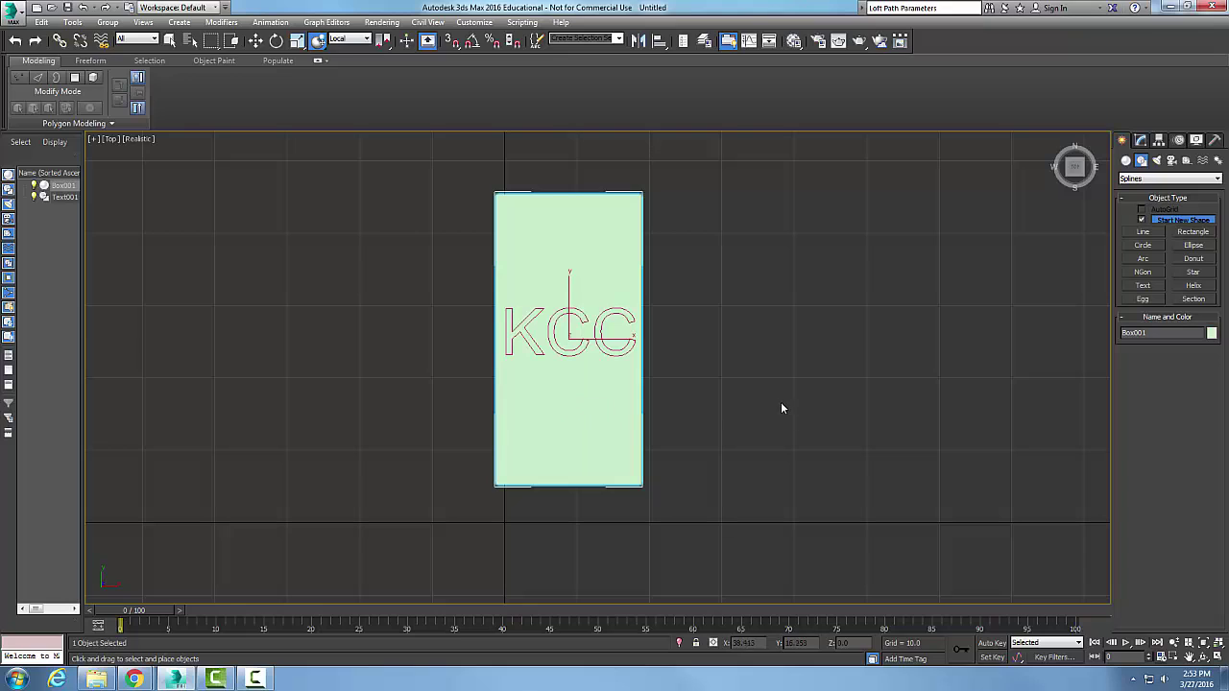
{"action": "left_click", "coordinate": [692, 427]}
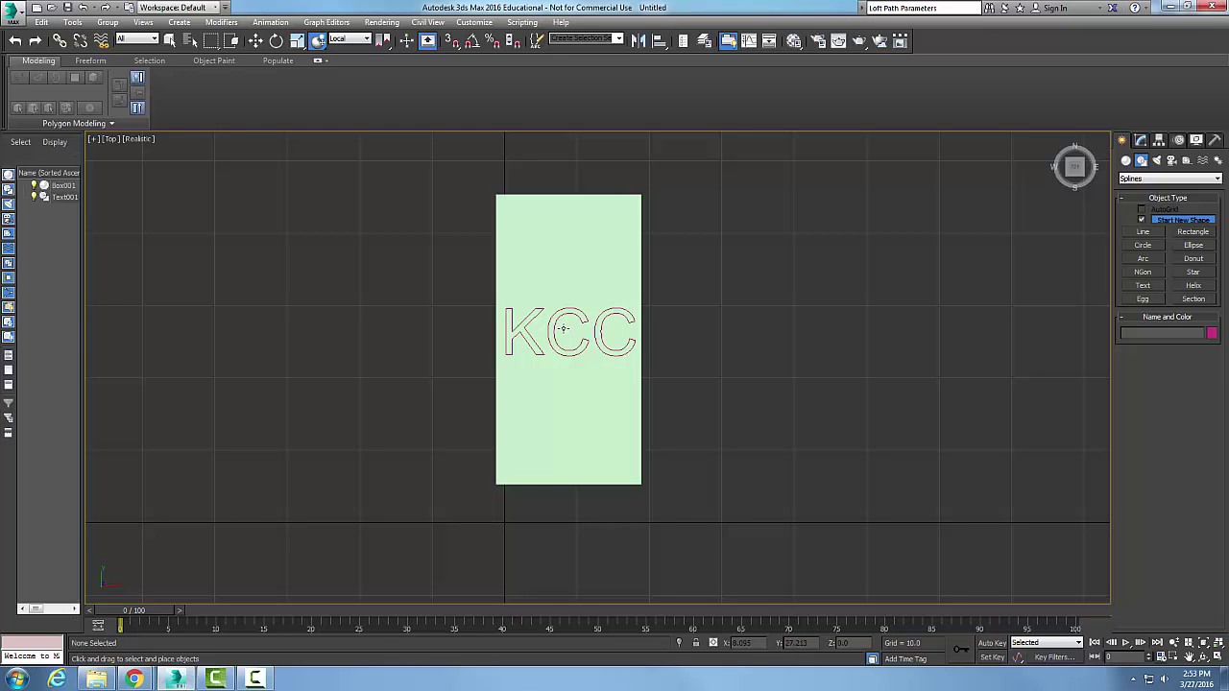
Merge the KCC text into the box as a ShapeMerge compound object, using the Move and Merge options
{"action": "left_click", "coordinate": [633, 442]}
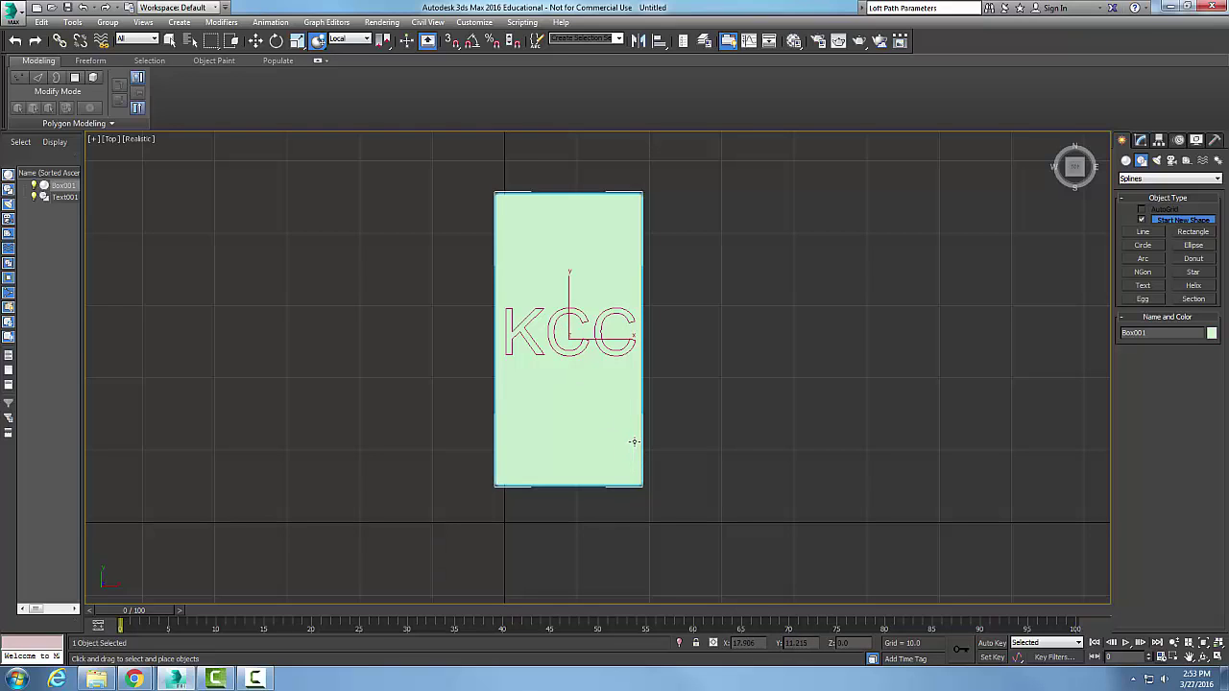
{"action": "left_click", "coordinate": [1126, 163]}
{"action": "left_click", "coordinate": [1219, 179]}
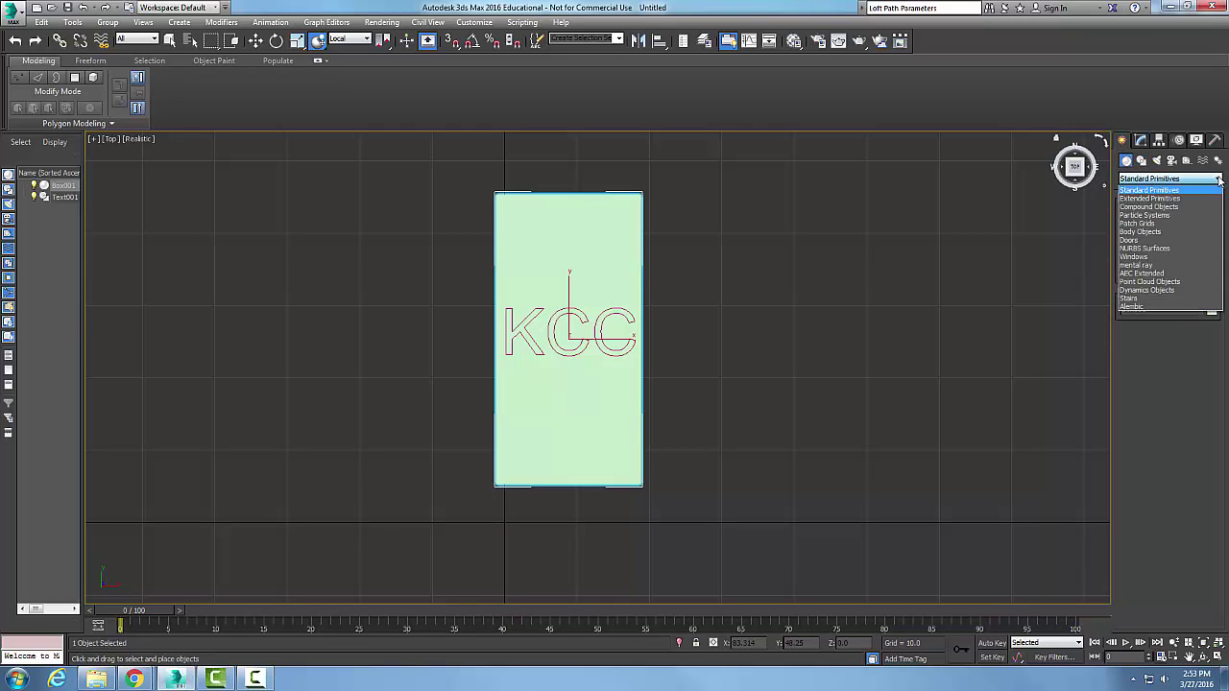
{"action": "left_click", "coordinate": [1142, 207]}
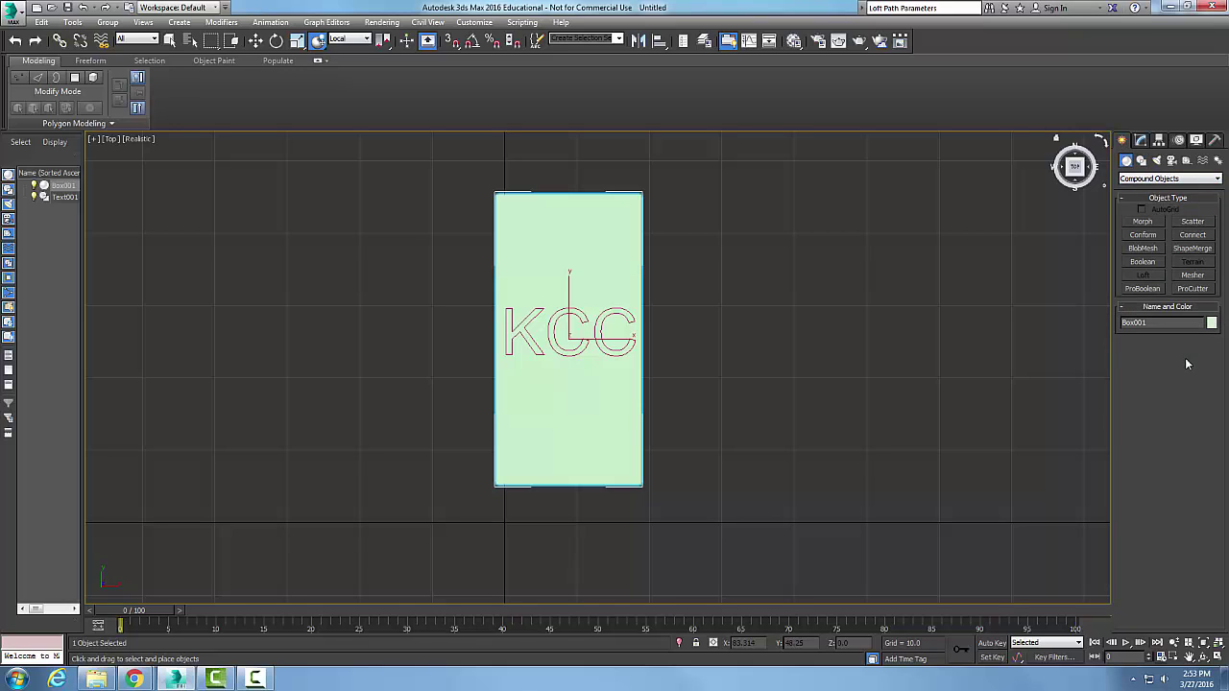
{"action": "left_click", "coordinate": [1195, 249]}
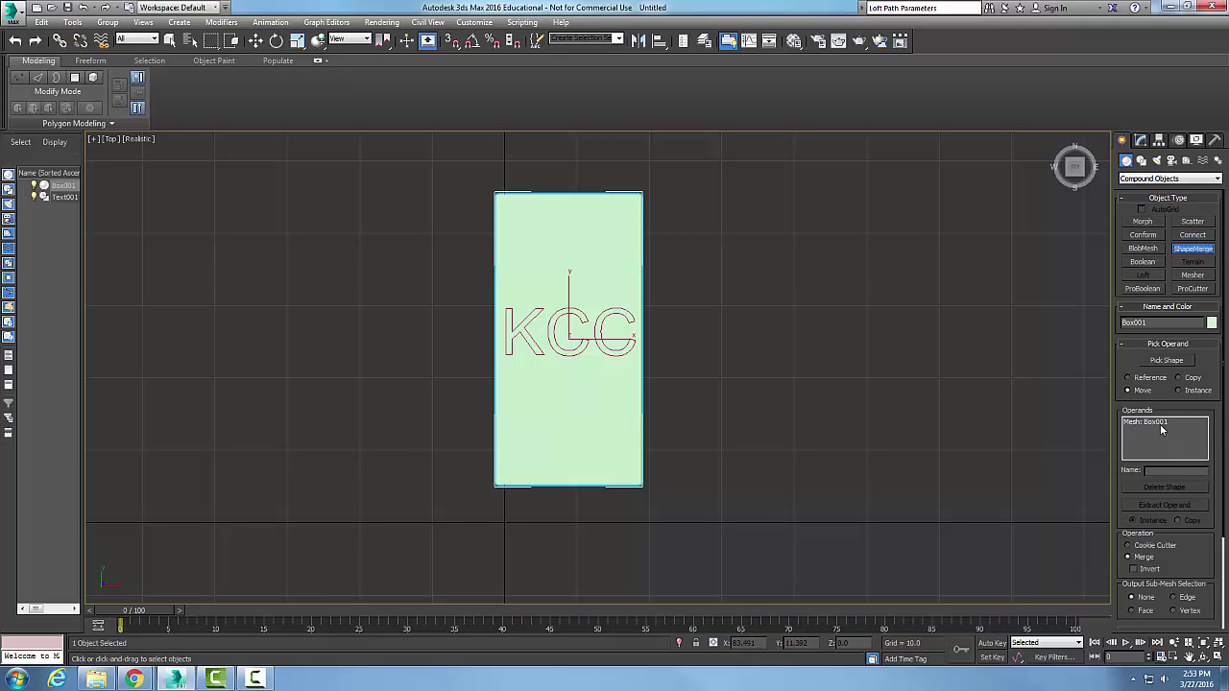
{"action": "left_click", "coordinate": [1162, 361]}
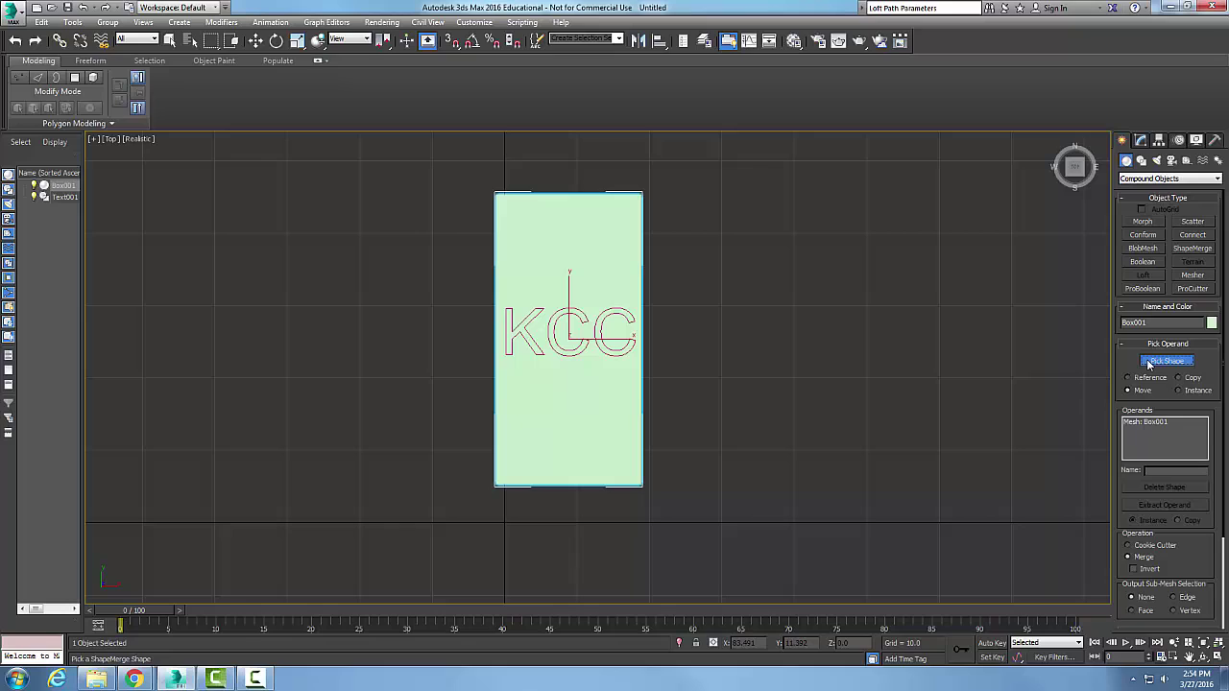
{"action": "left_click", "coordinate": [622, 347]}
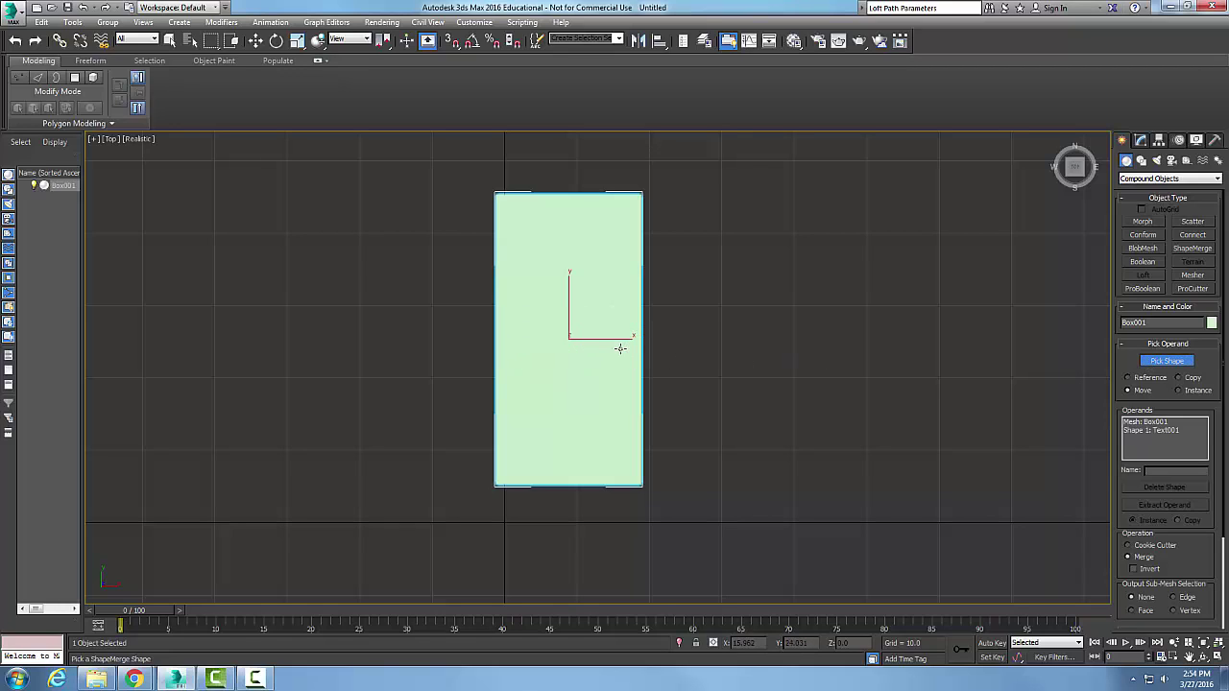
{"action": "right_click", "coordinate": [762, 408]}
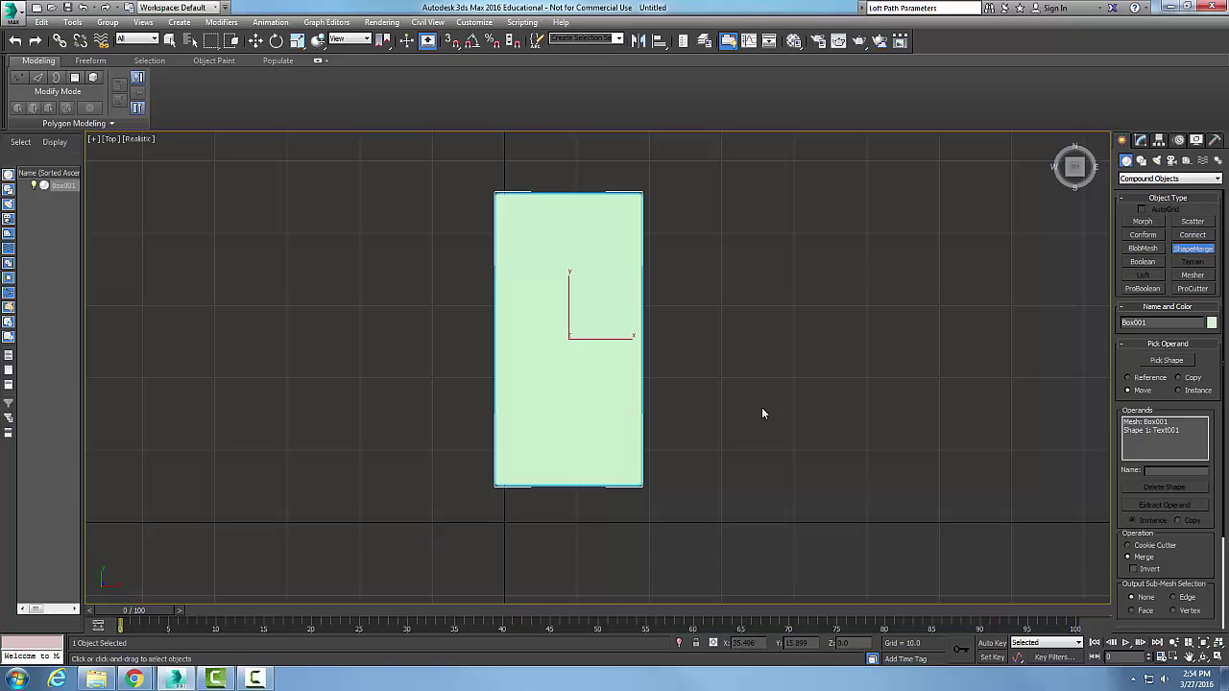
{"action": "right_click", "coordinate": [763, 408]}
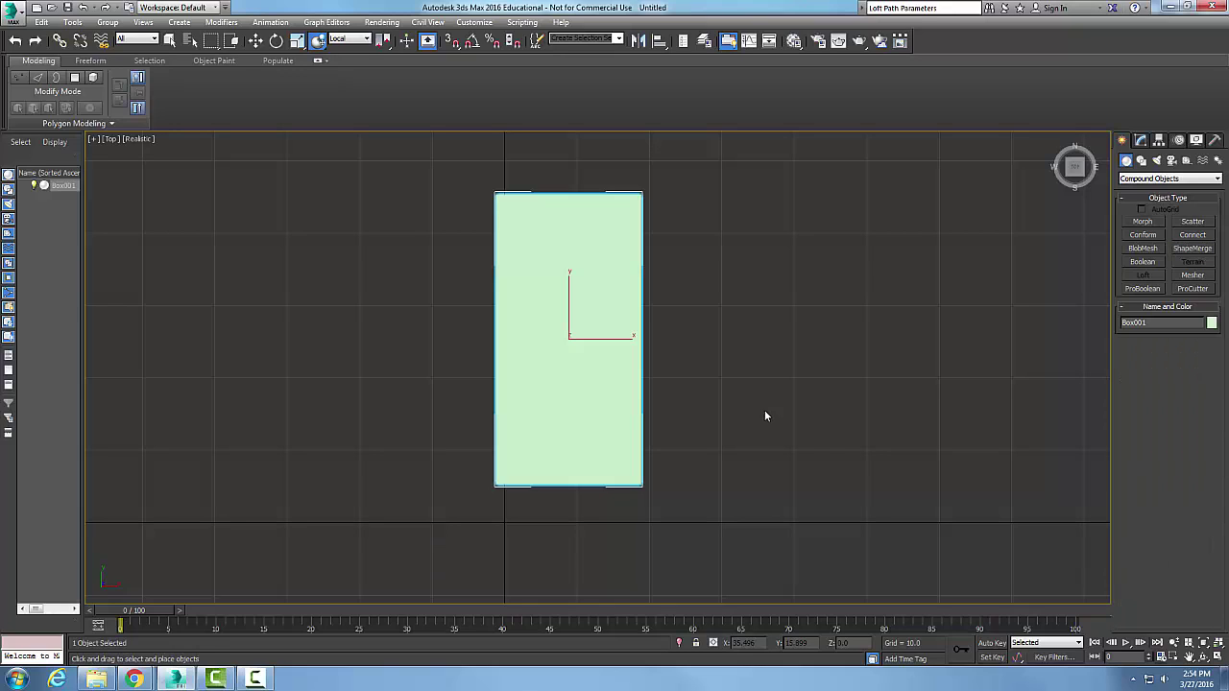
Reselect the ShapeMerge box and apply a Face Extrude modifier to it
{"action": "left_click", "coordinate": [822, 450]}
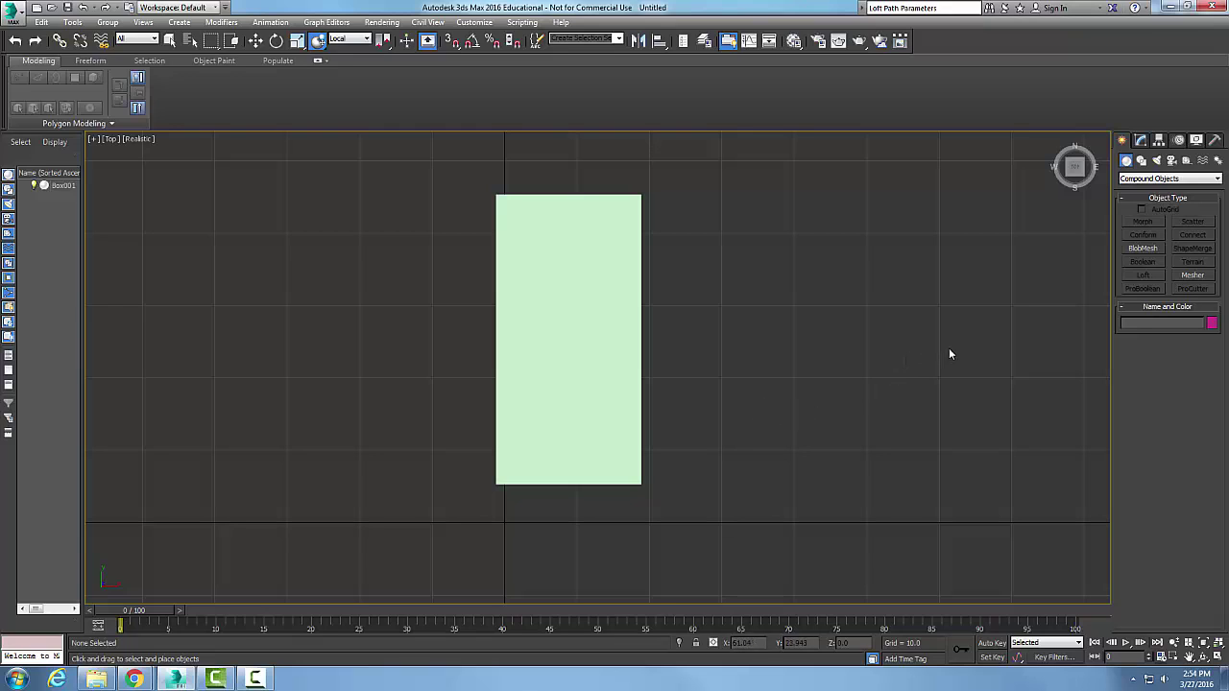
{"action": "left_click", "coordinate": [633, 471]}
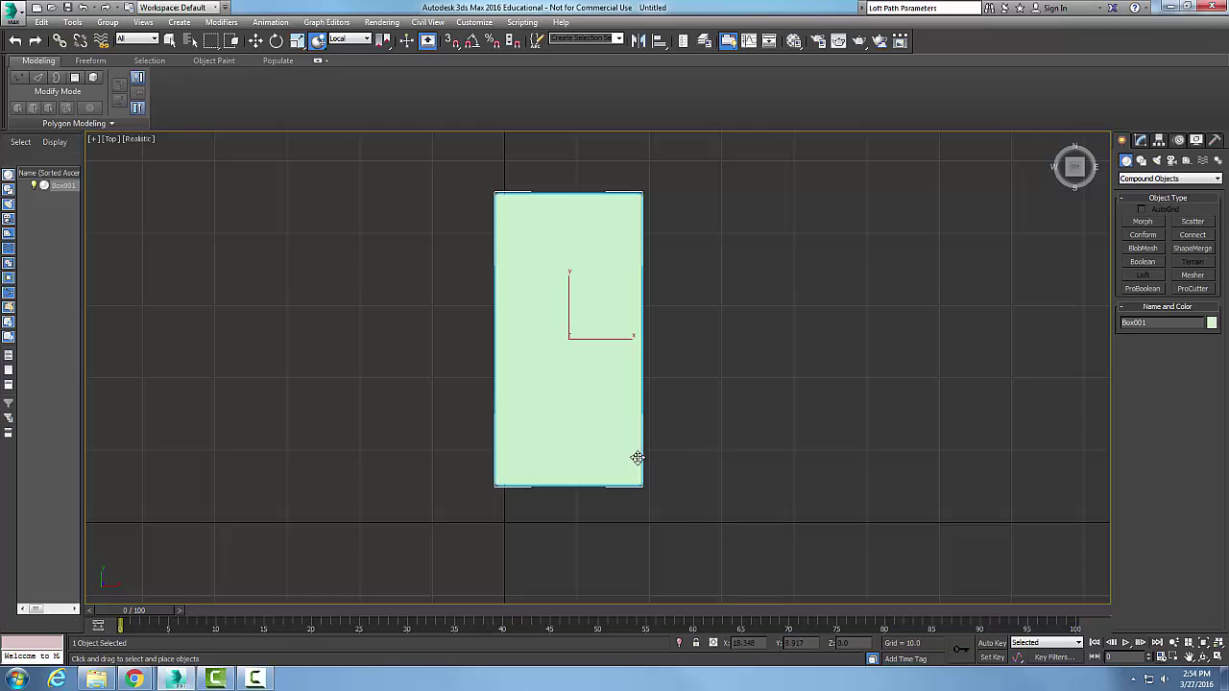
{"action": "left_click", "coordinate": [1141, 140]}
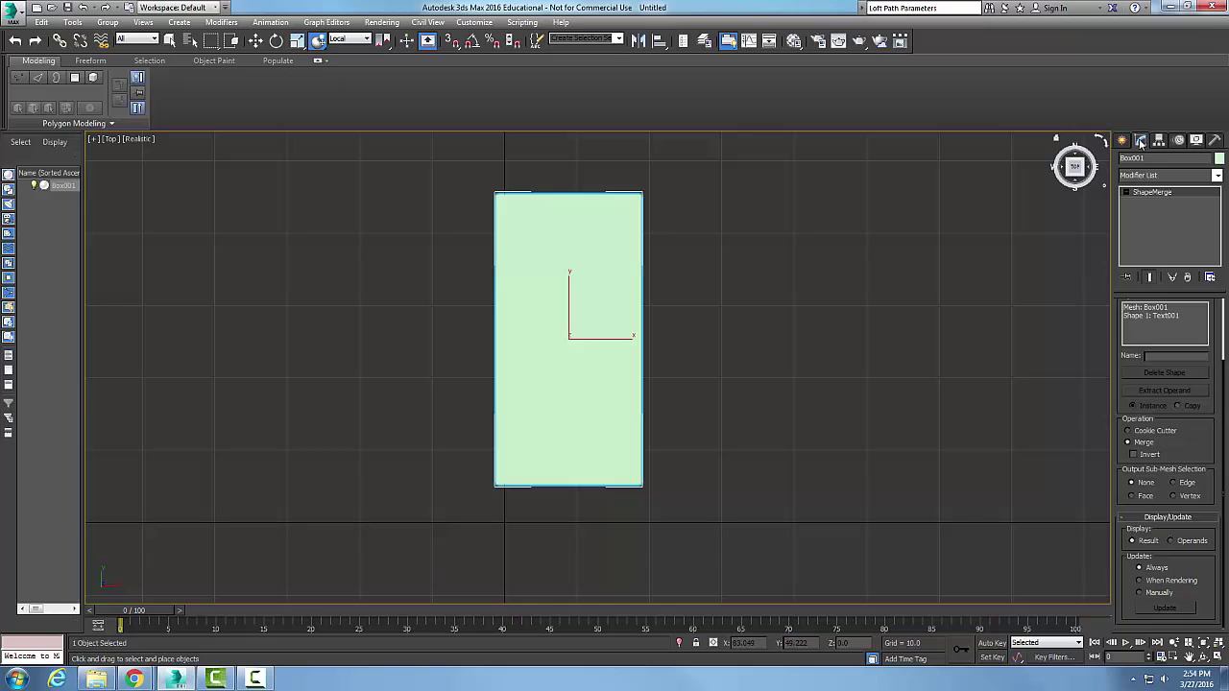
{"action": "left_click", "coordinate": [1217, 176]}
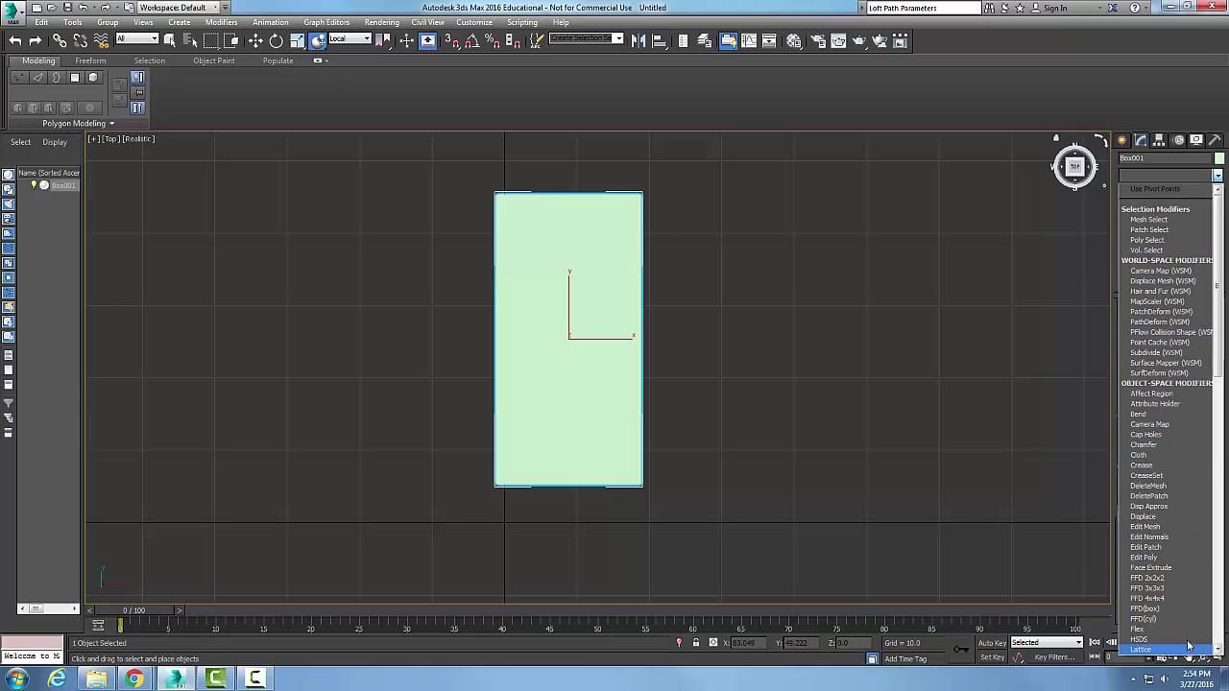
{"action": "left_click", "coordinate": [1168, 569]}
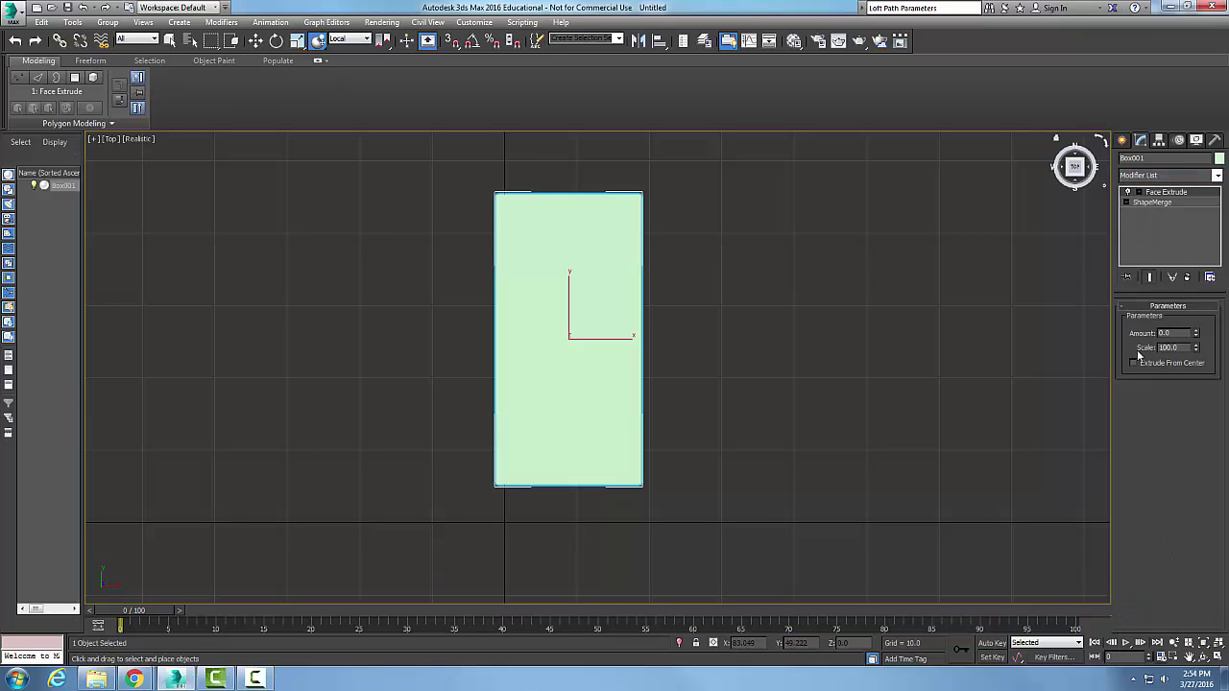
Set the Face Extrude amount to 10 to raise the KCC letters, and restore the four-viewport layout with nothing selected
{"action": "double_click", "coordinate": [1164, 333]}
{"action": "type", "text": "10"}
{"action": "key", "text": "Return"}
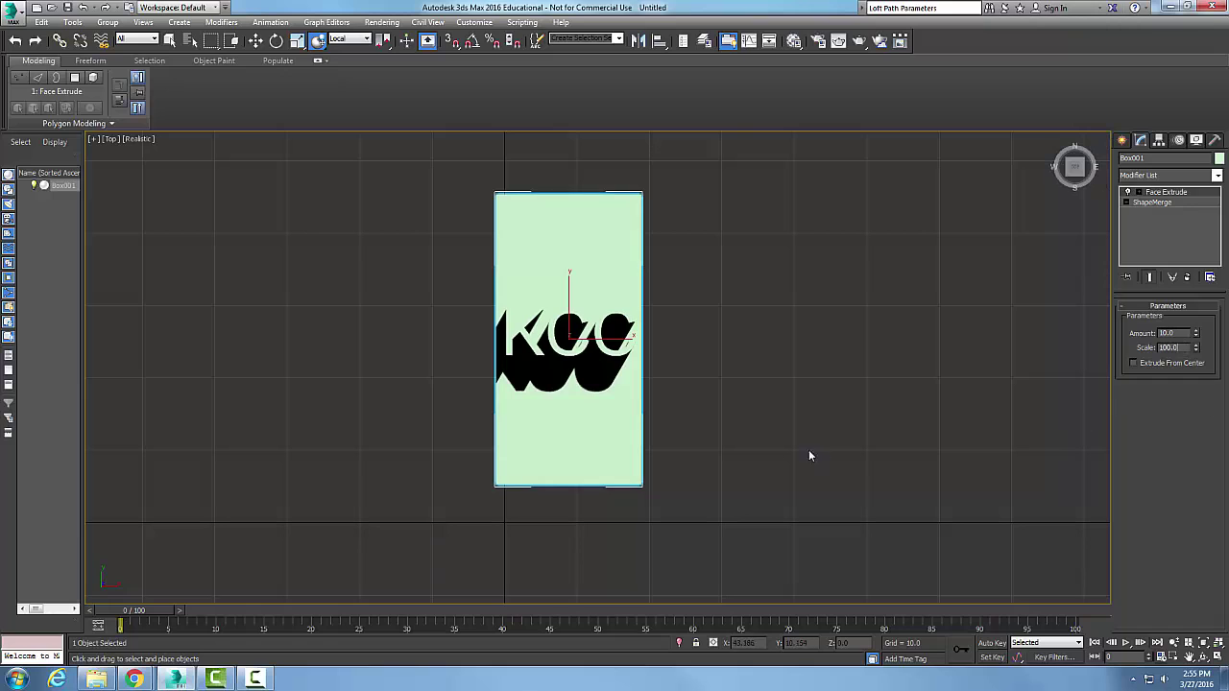
{"action": "left_click", "coordinate": [712, 438]}
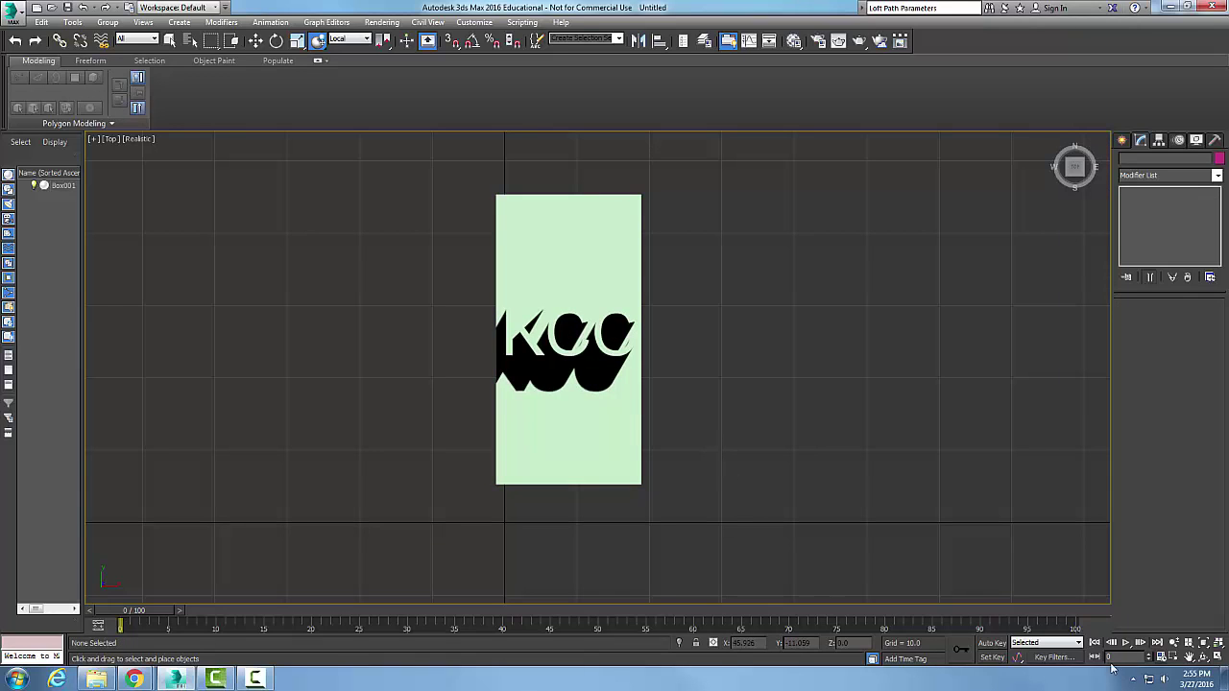
{"action": "left_click", "coordinate": [1217, 659]}
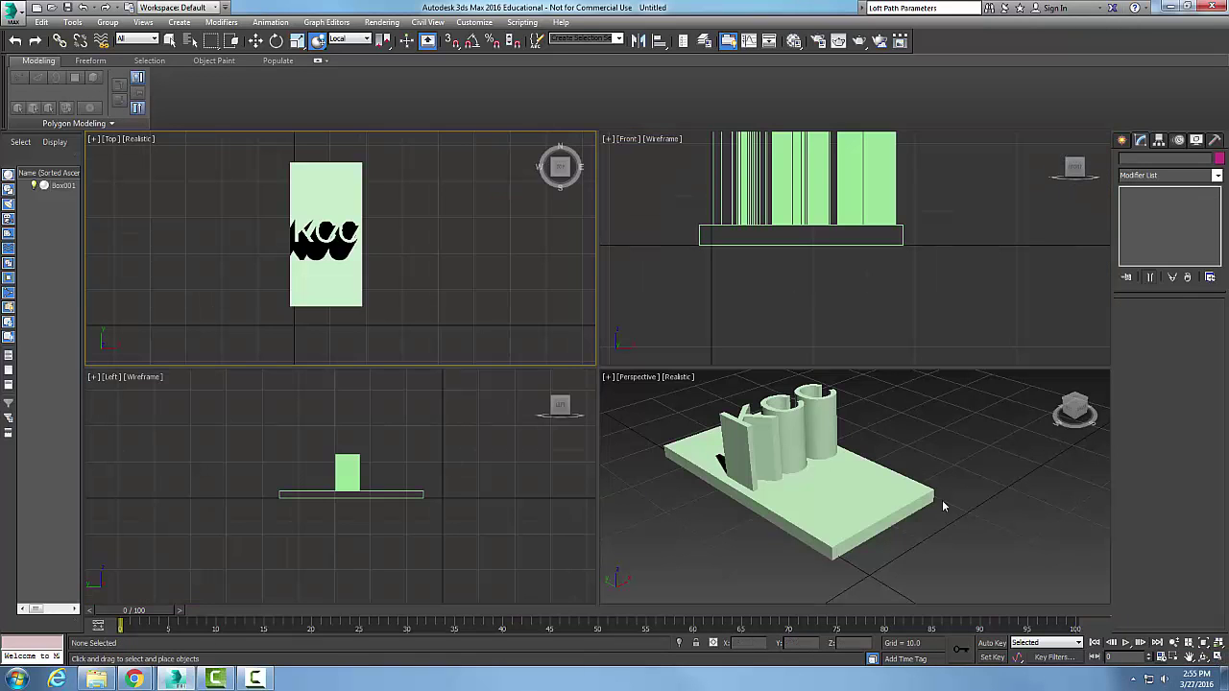